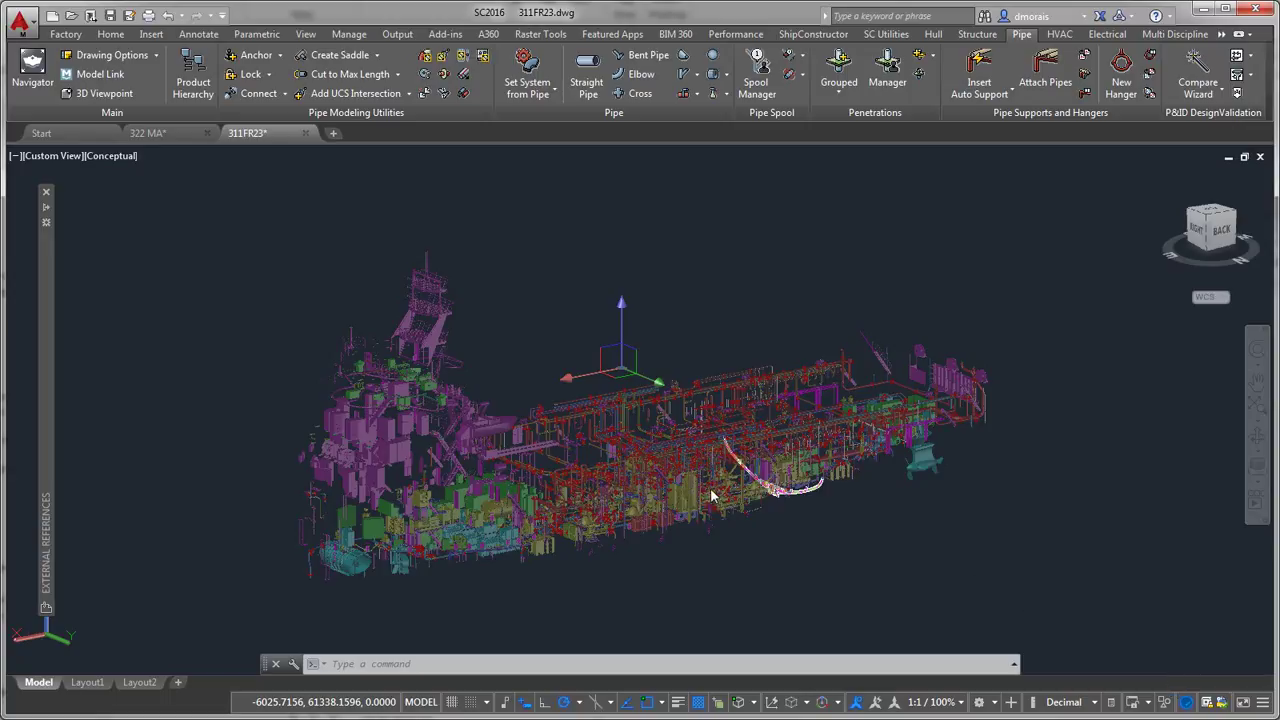
Orbit the 311FR23 ship model from several sides and zoom in on the dense tank piping.
middle_click_drag(712, 538, 738, 541, "shift")
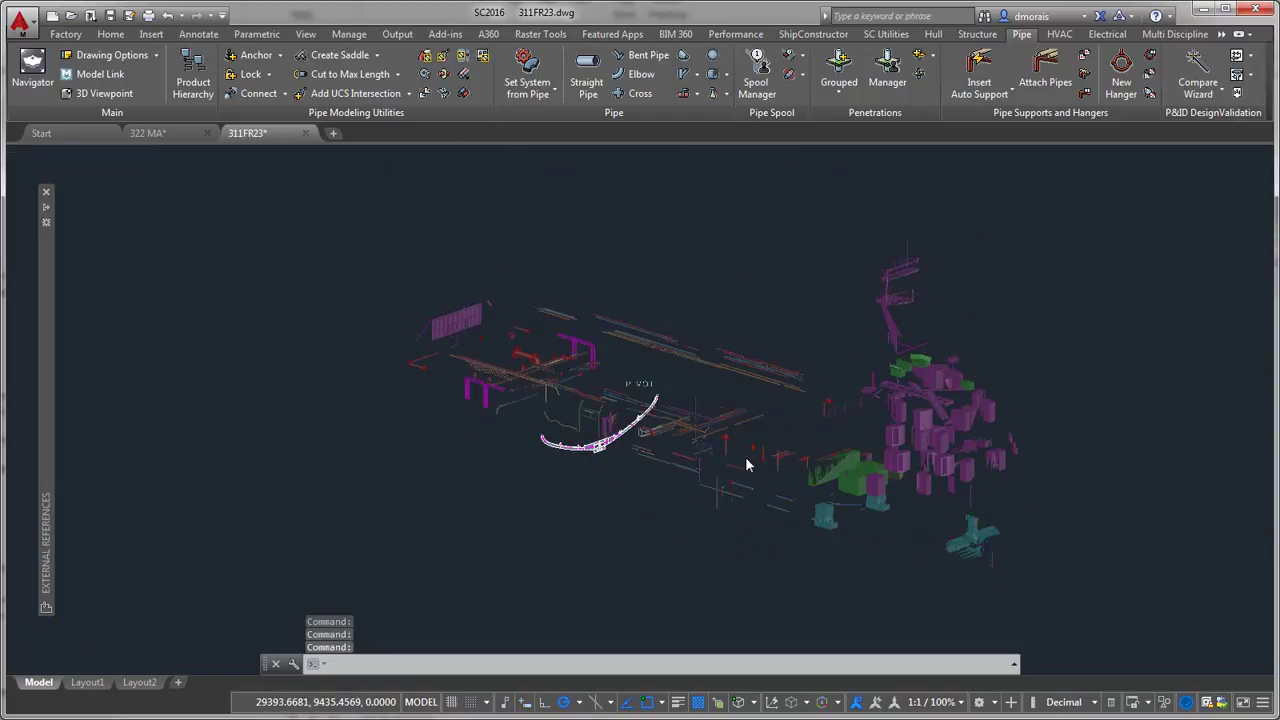
mouse_move(746, 463)
middle_mouse_down("shift")
mouse_move(786, 463)
mouse_move(745, 457)
middle_mouse_up("shift")
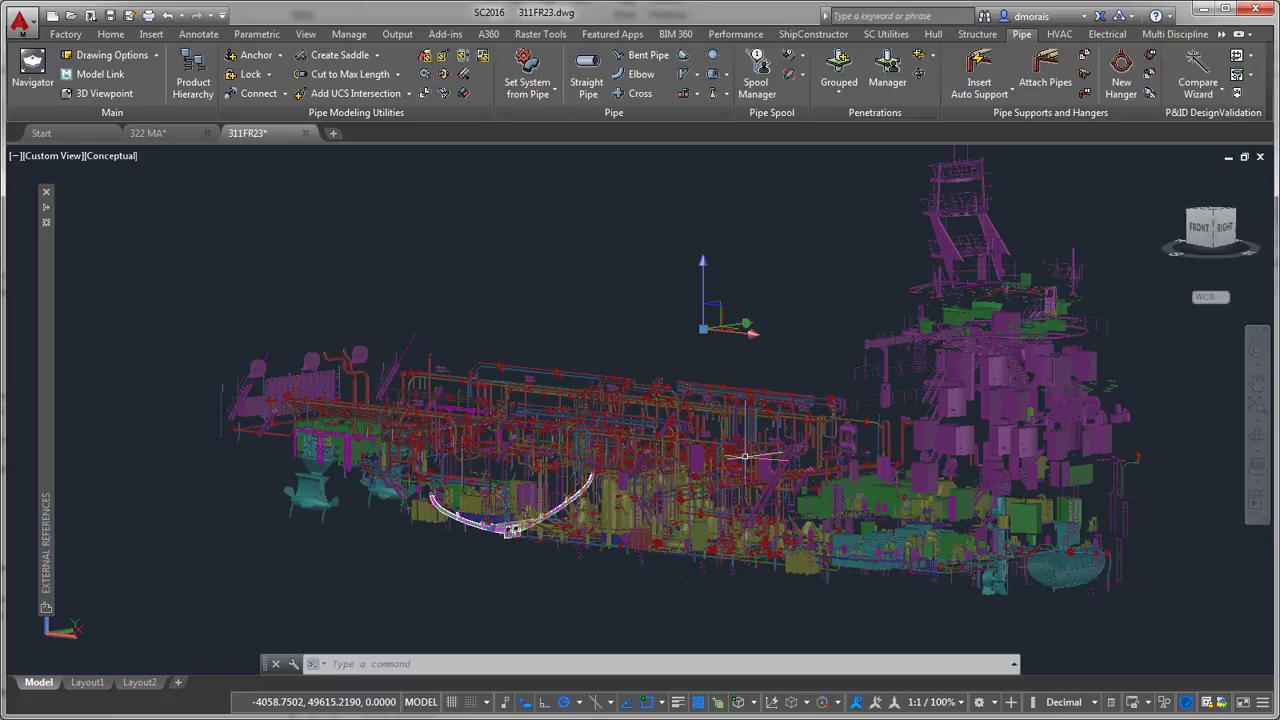
middle_click_drag(745, 456, 745, 465, "shift")
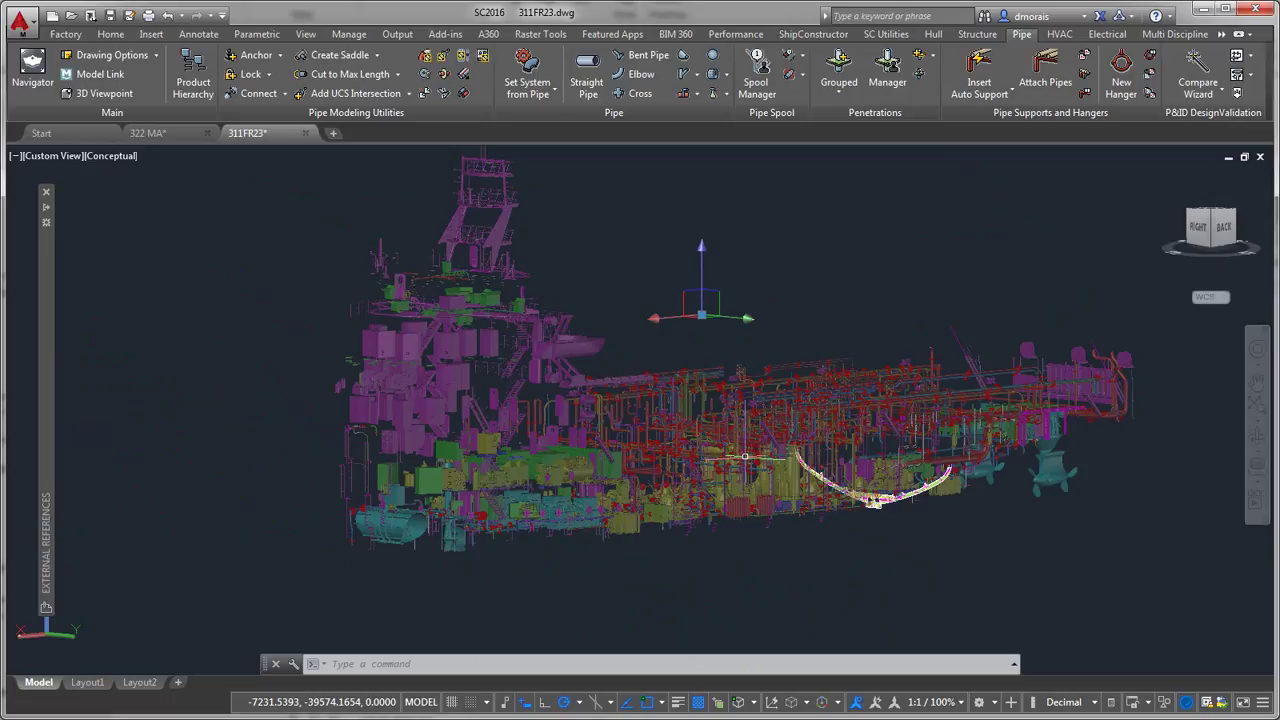
scroll(745, 456, "up", 3)
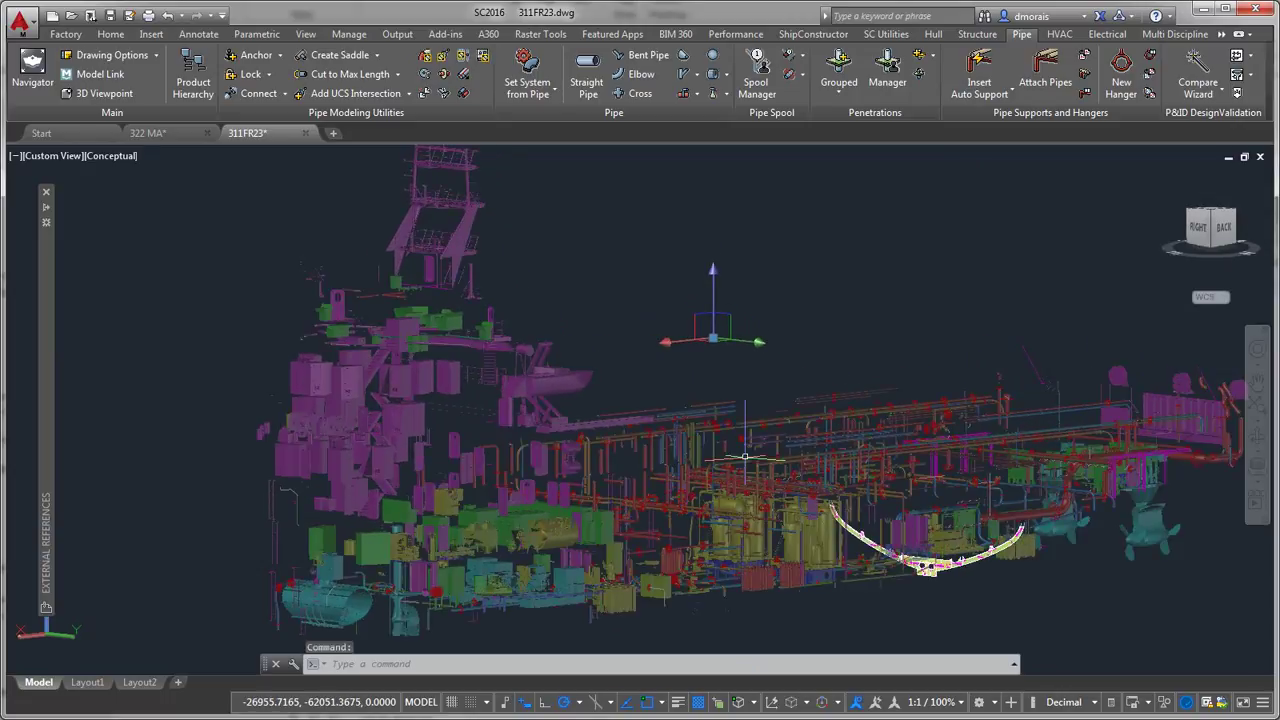
middle_click_drag(745, 456, 745, 456, "shift")
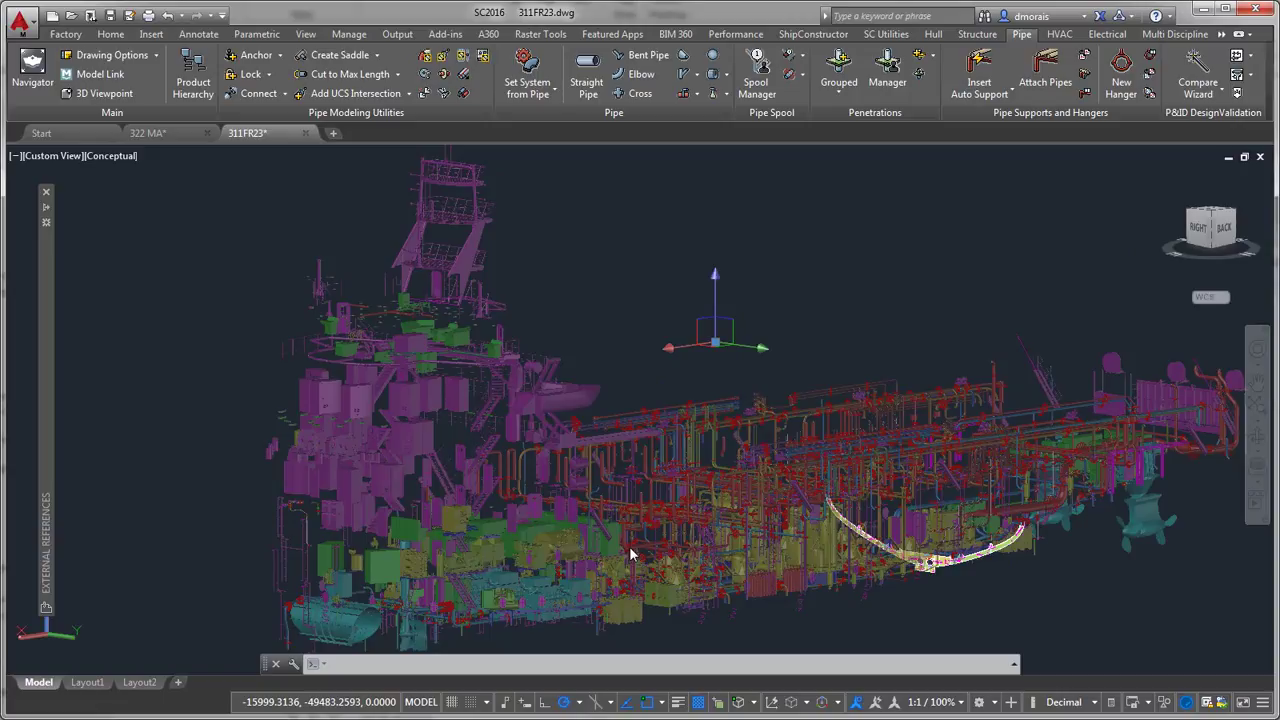
middle_click_drag(630, 555, 628, 547, "shift")
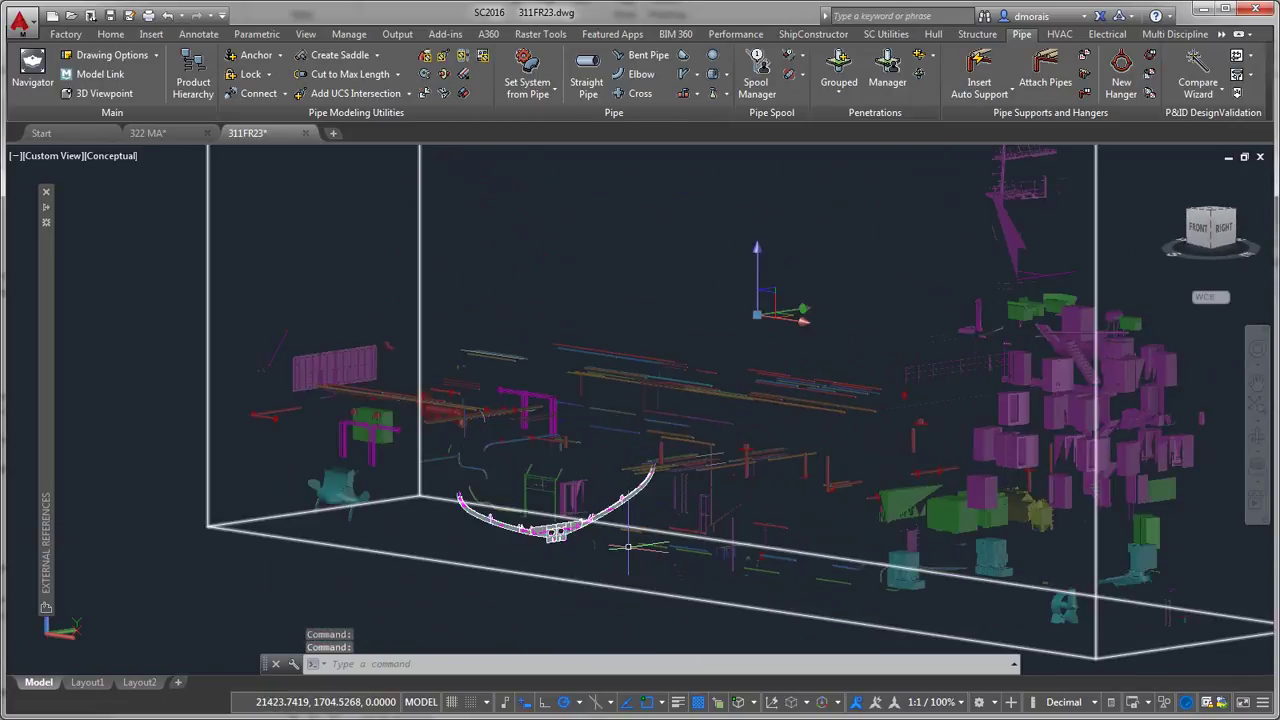
scroll(705, 480, "up", 3)
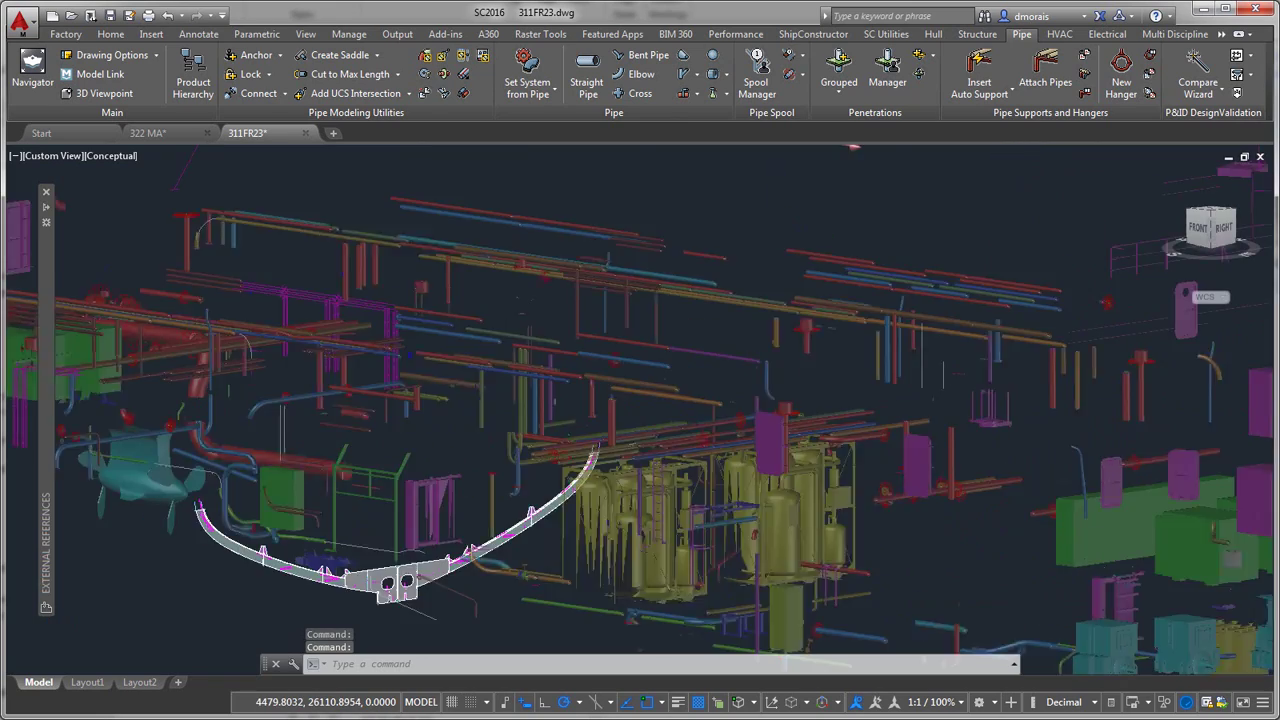
scroll(527, 369, "up", 5)
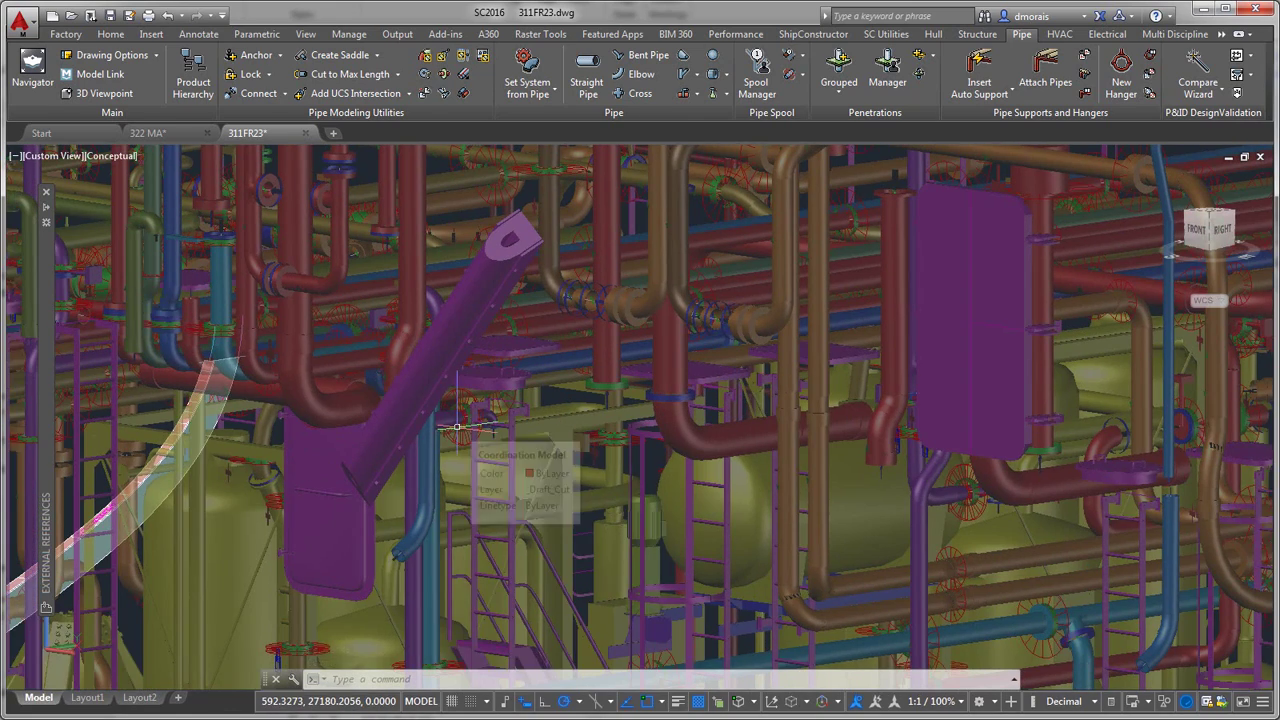
scroll(457, 427, "down", 3)
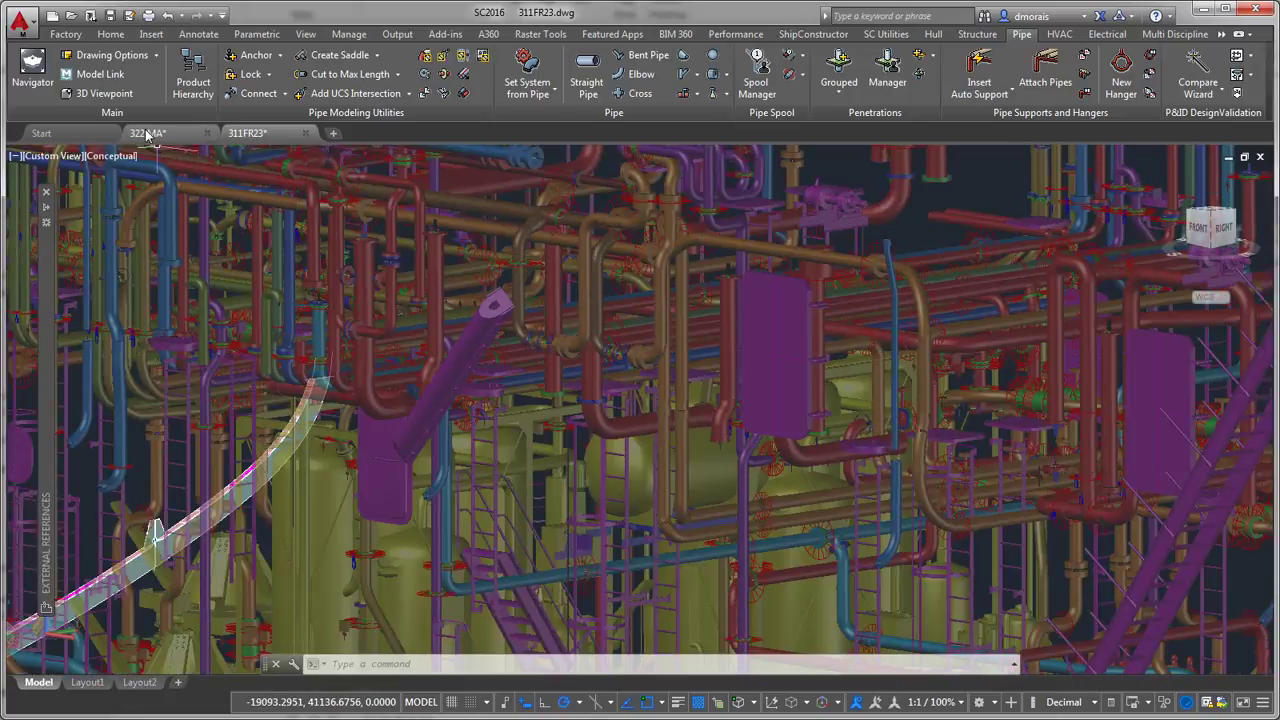
Switch to the 322 MA drawing and focus the command line.
left_click(148, 135)
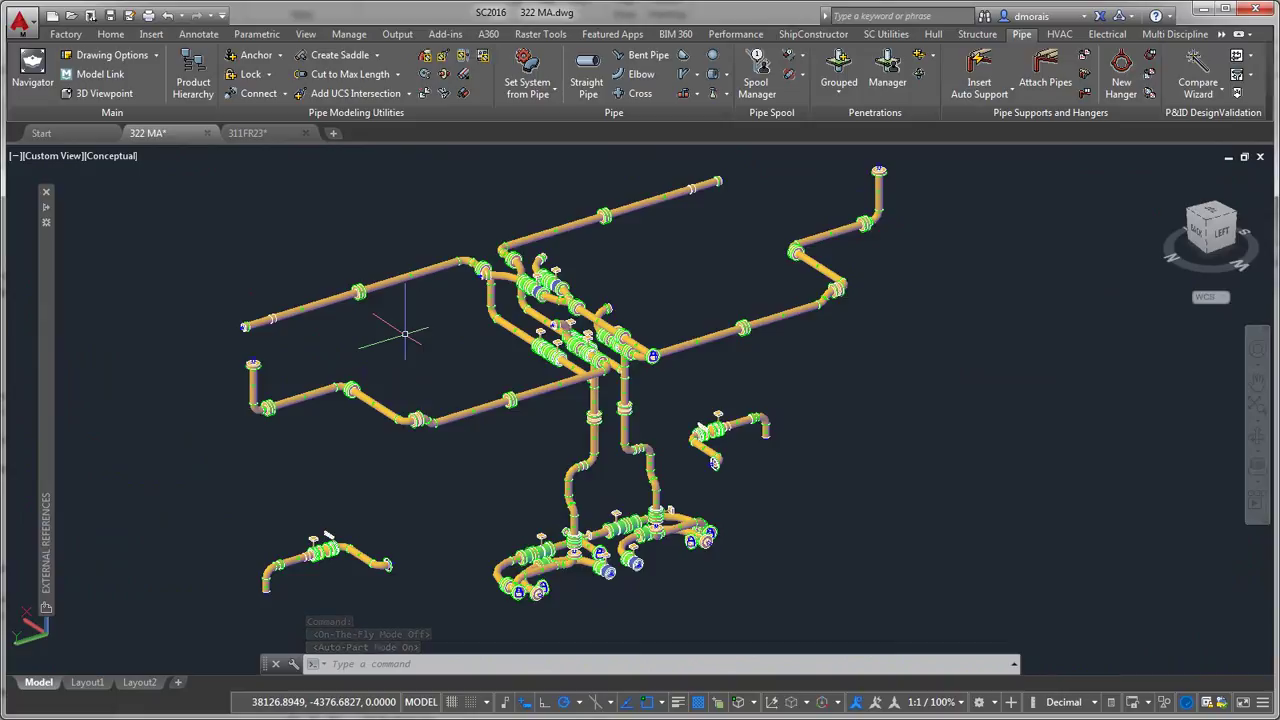
left_click(479, 665)
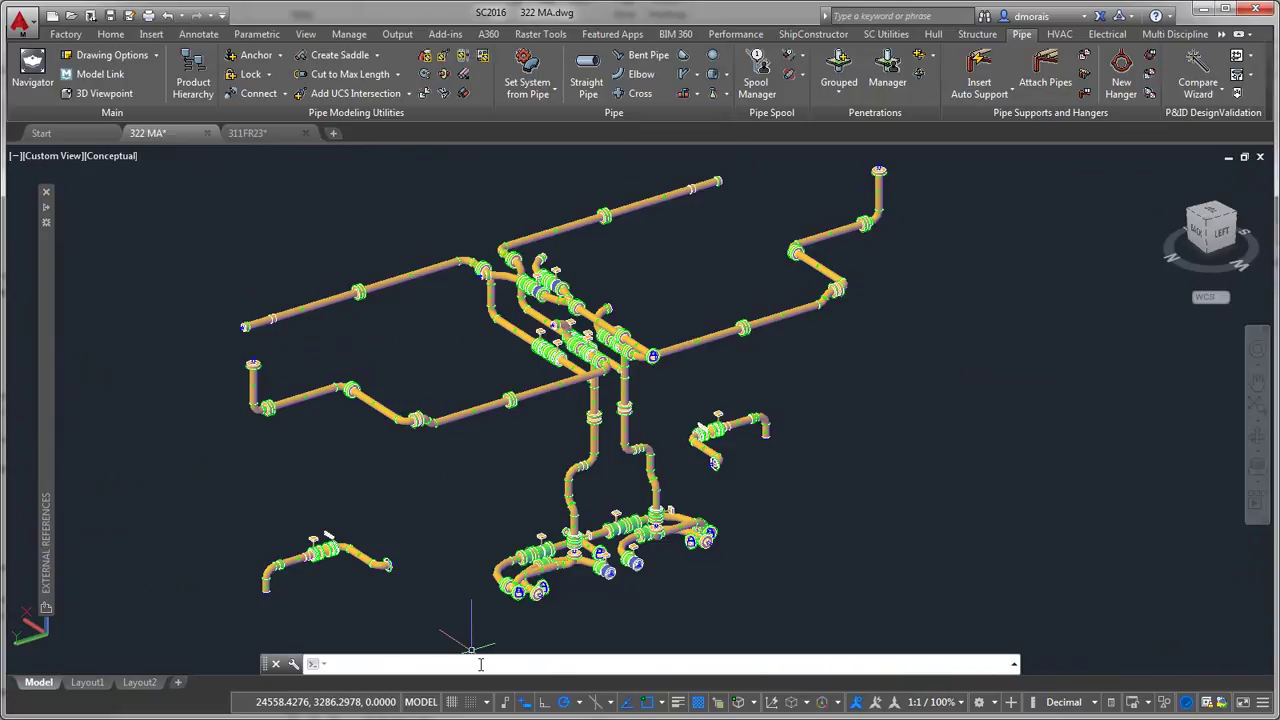
Attach Units\322\Structure\Frame\322FR36.nwc as a coordination model using CMATTACH.
type("cmat")
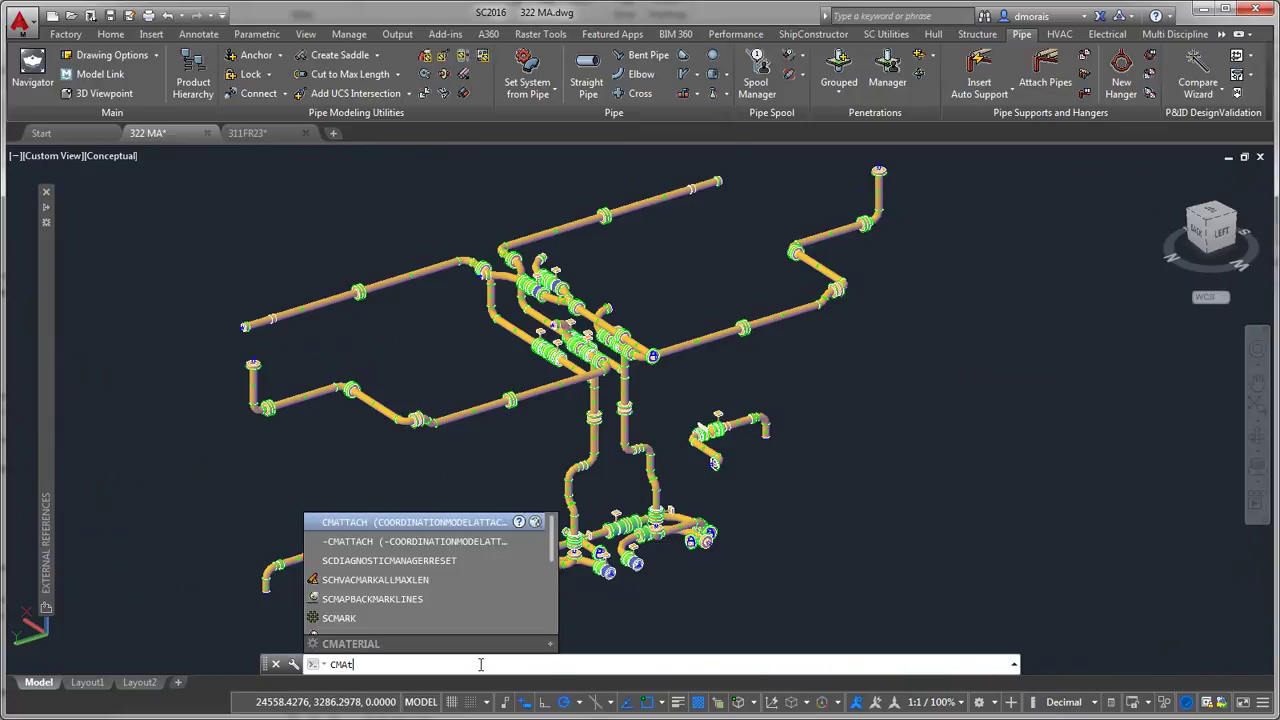
key("Return")
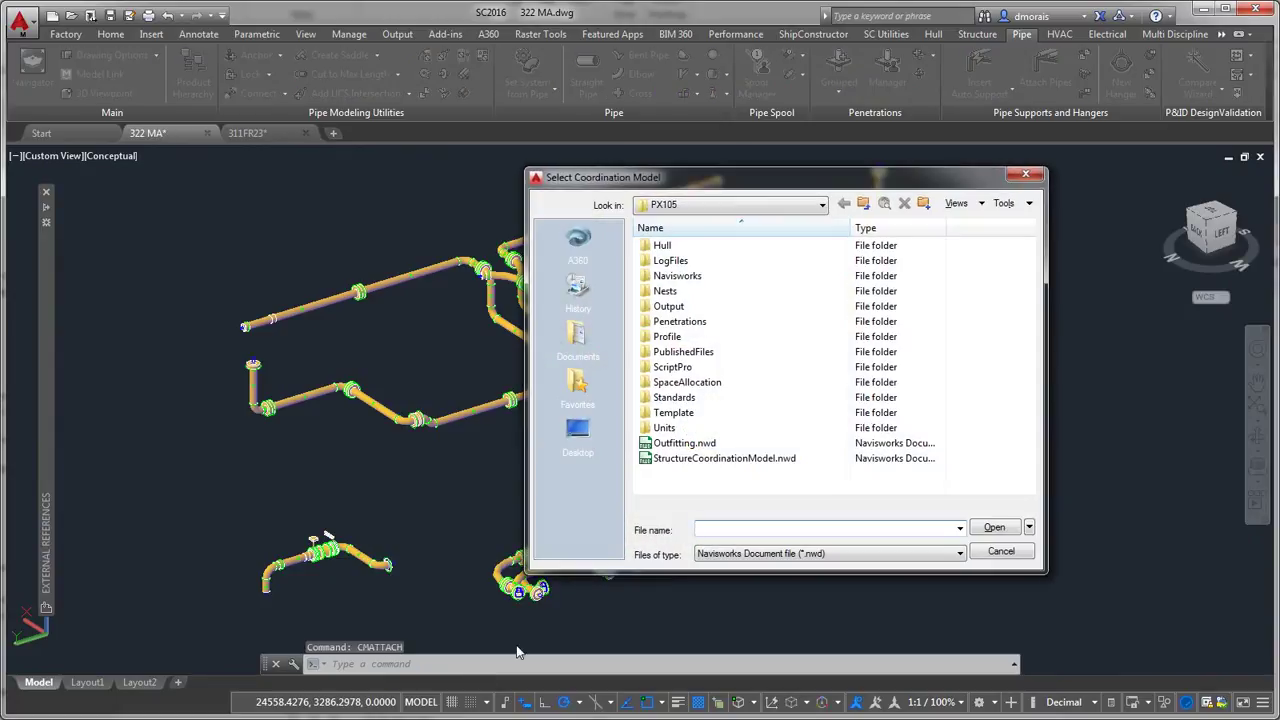
double_click(664, 427)
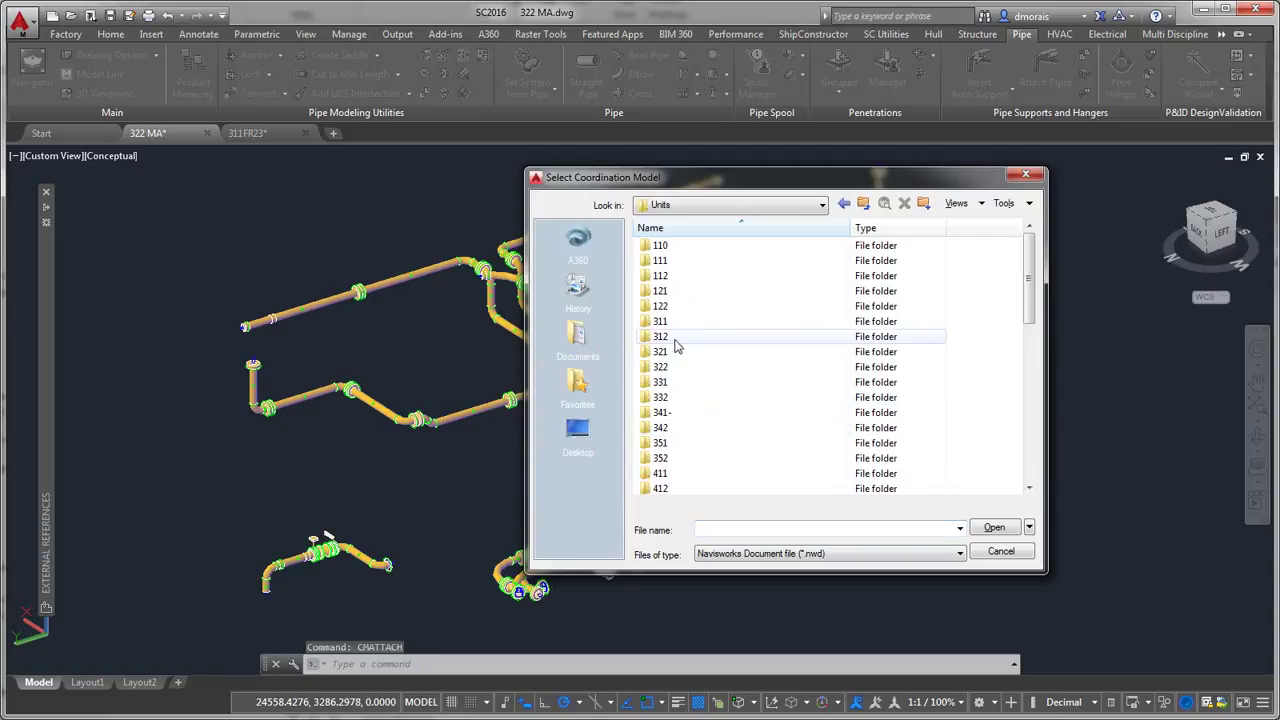
double_click(664, 367)
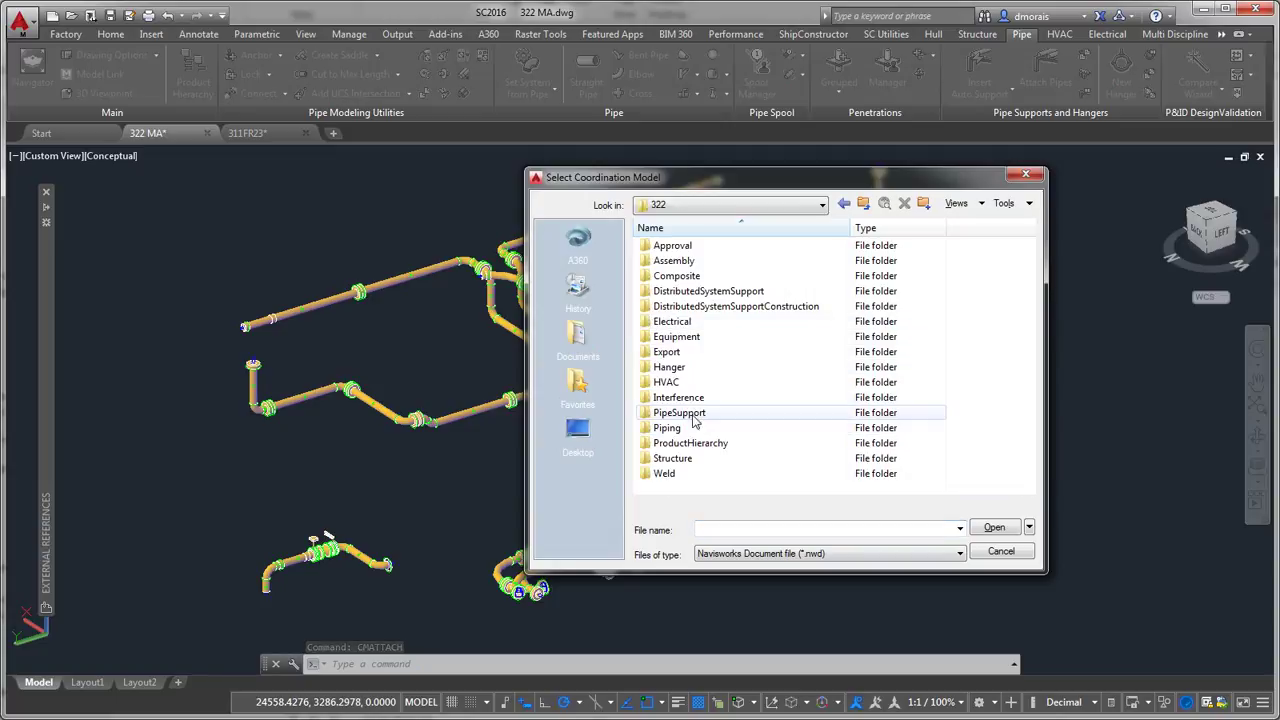
double_click(684, 460)
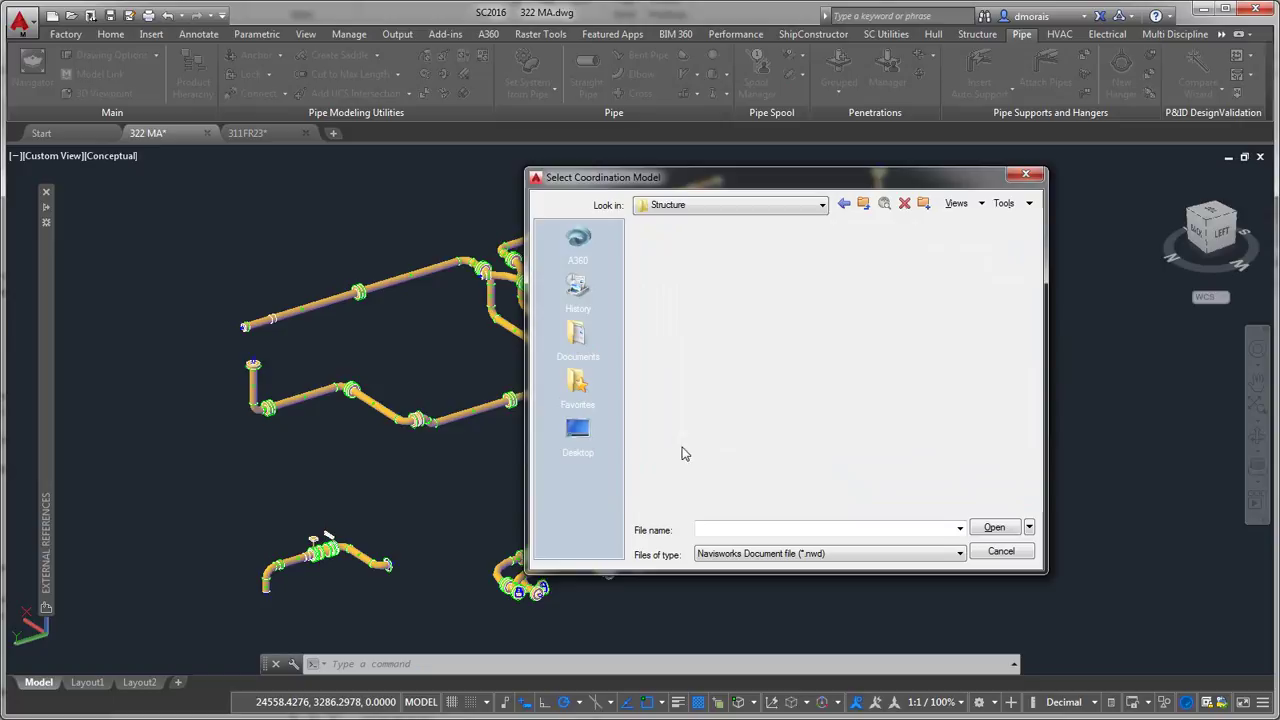
double_click(667, 291)
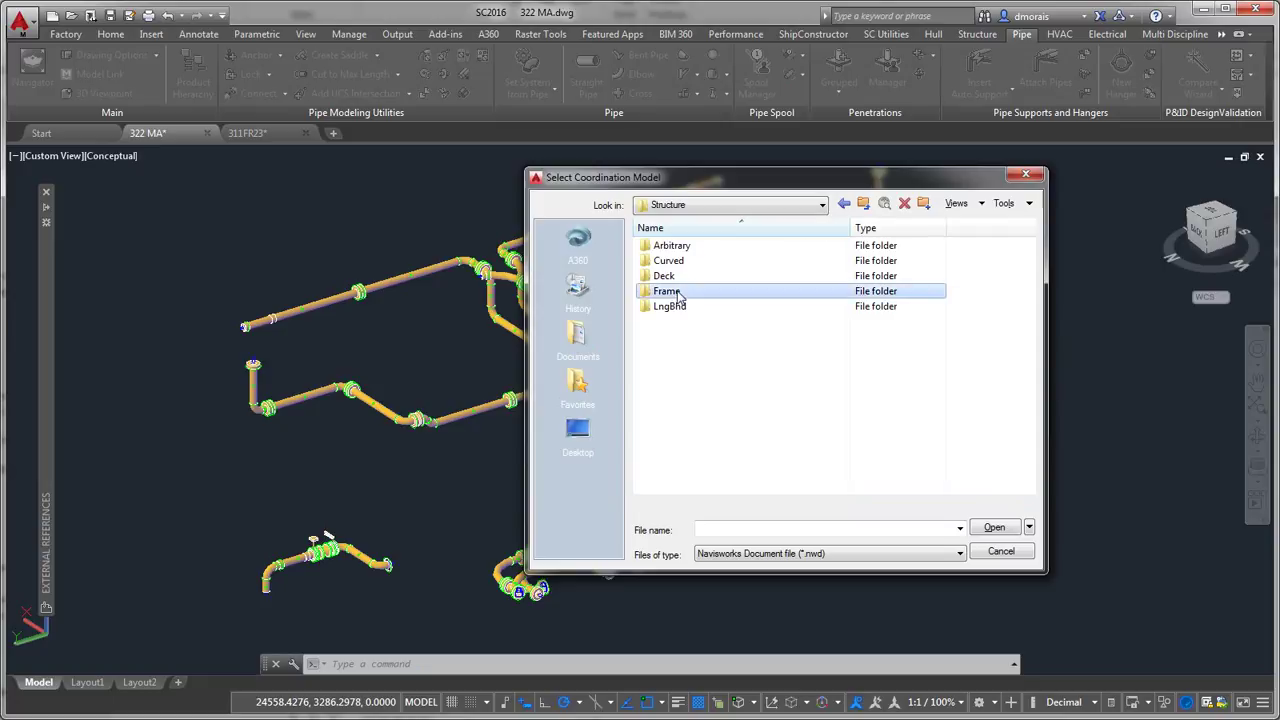
left_click(788, 553)
left_click(818, 567)
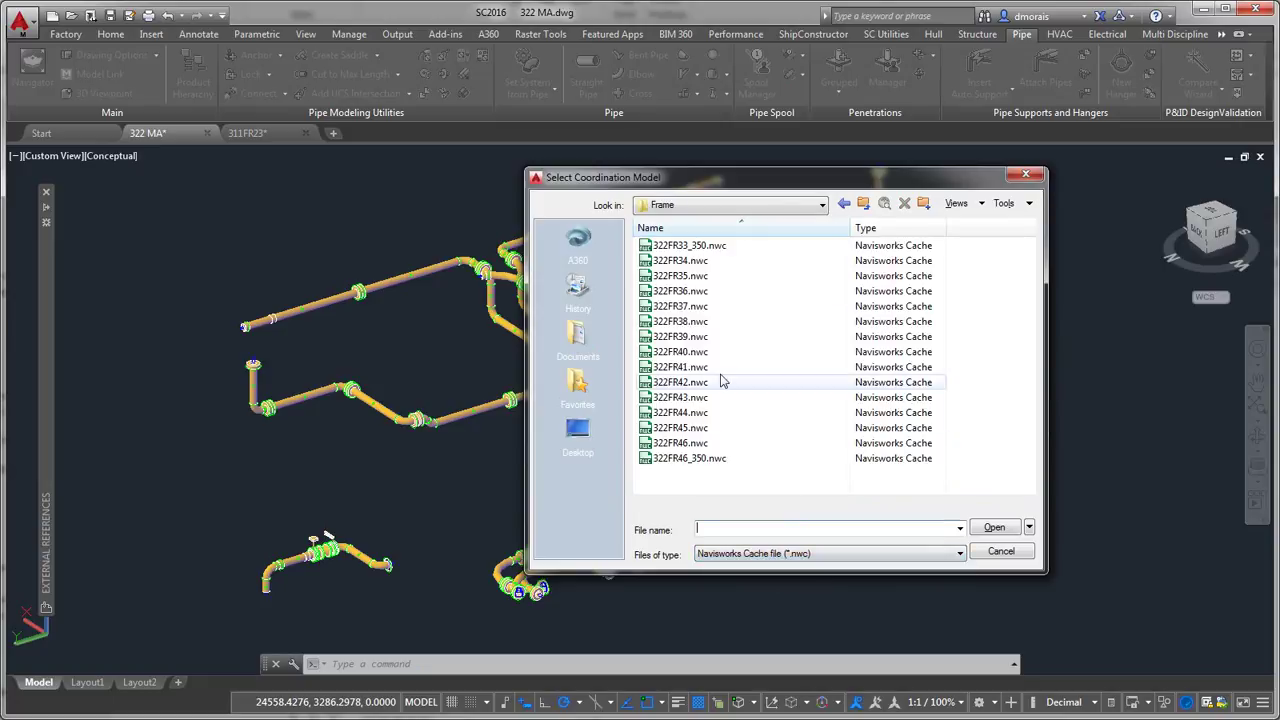
left_click(680, 291)
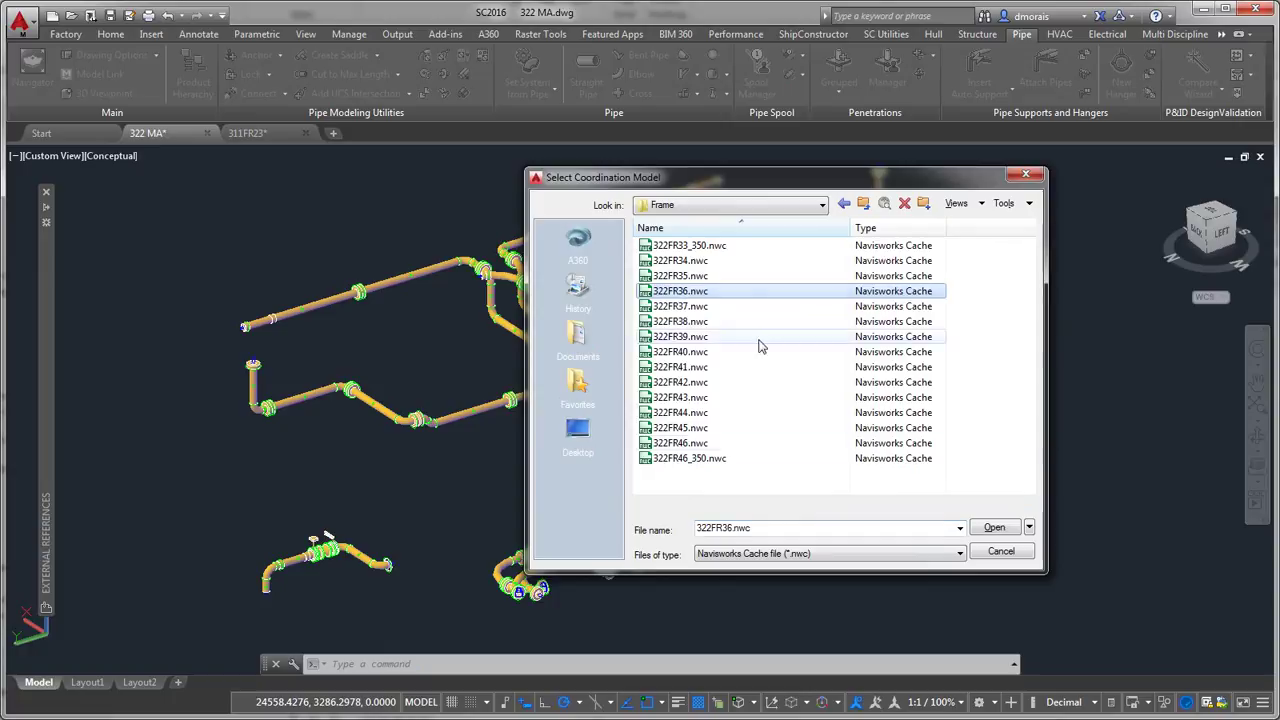
left_click(993, 528)
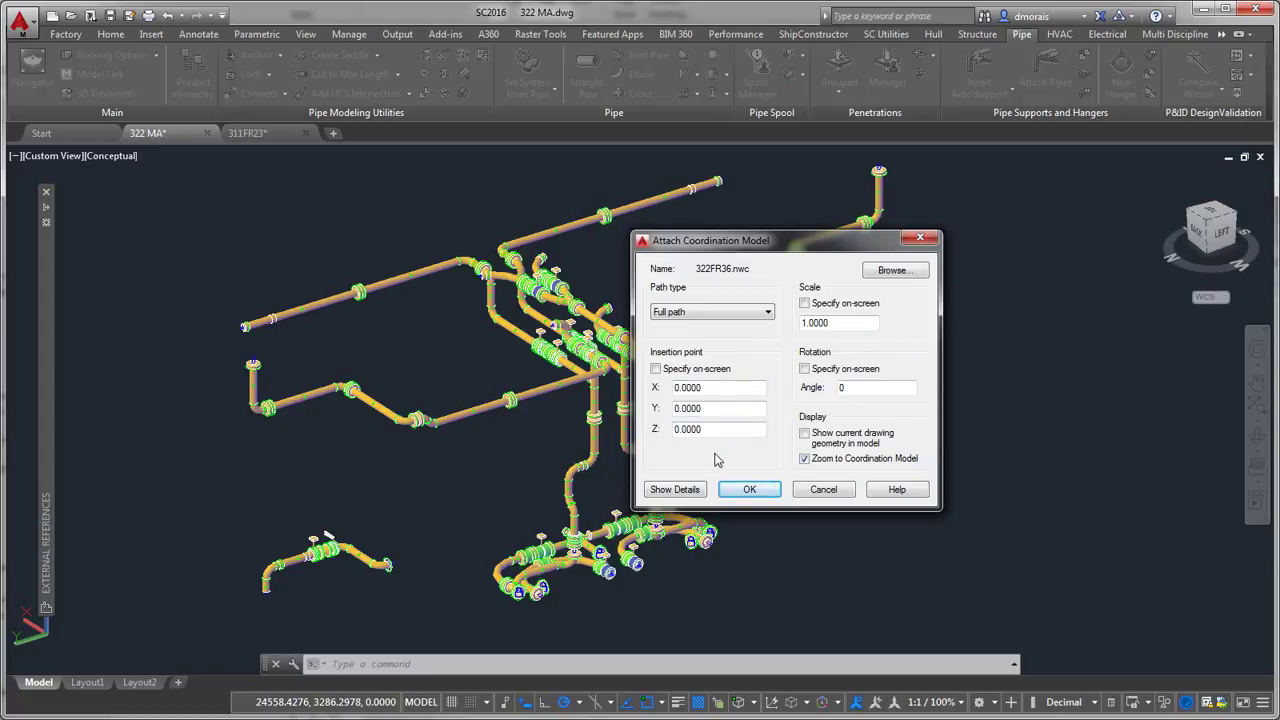
left_click(750, 490)
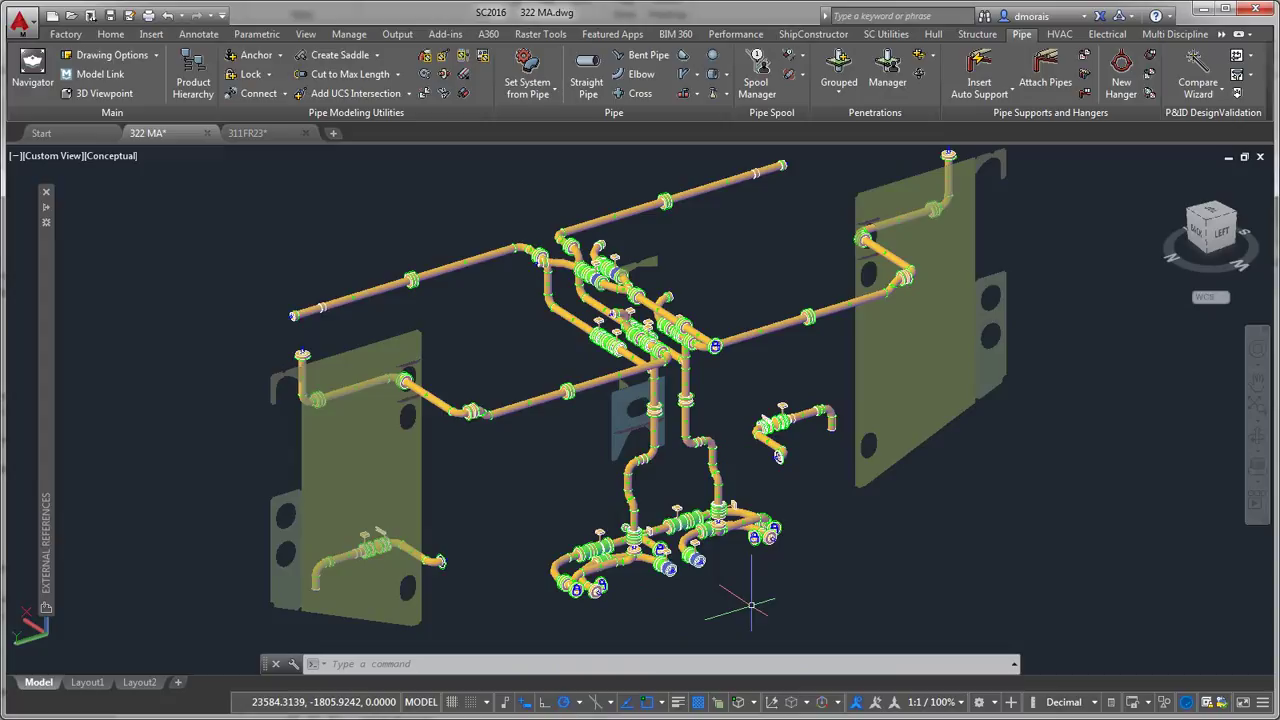
type("u")
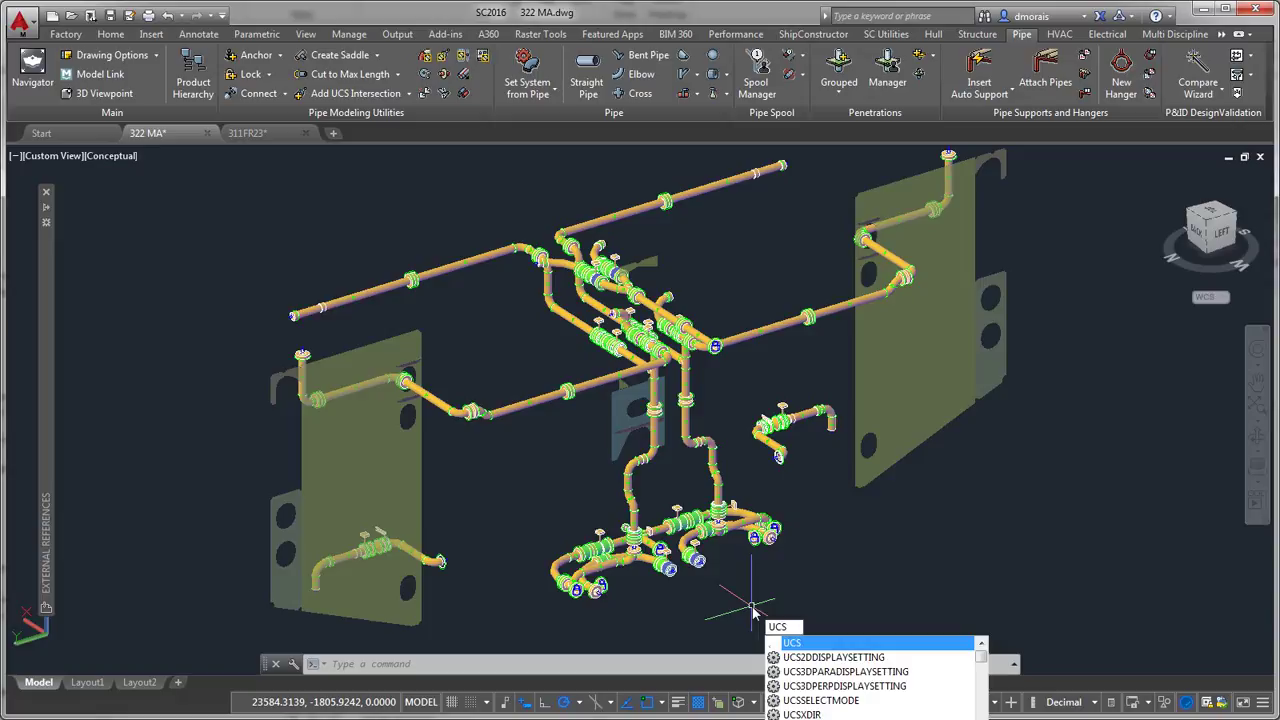
key("Return")
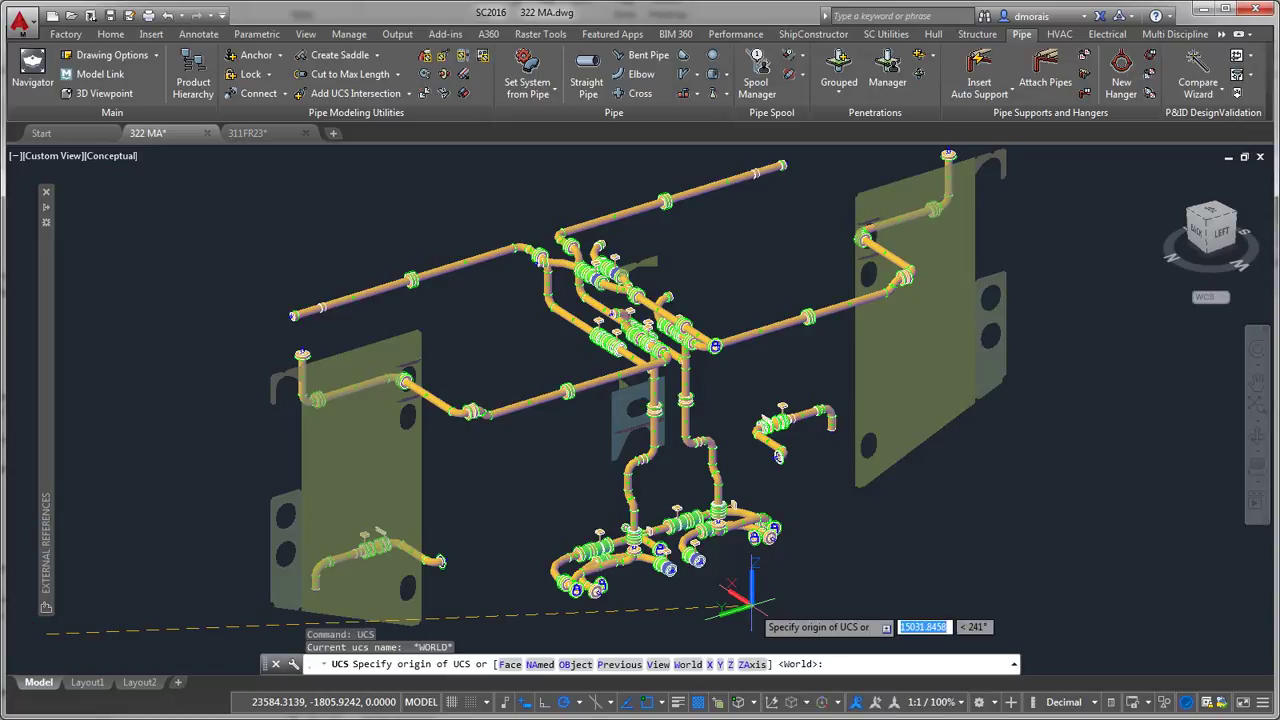
type("w")
key("Return")
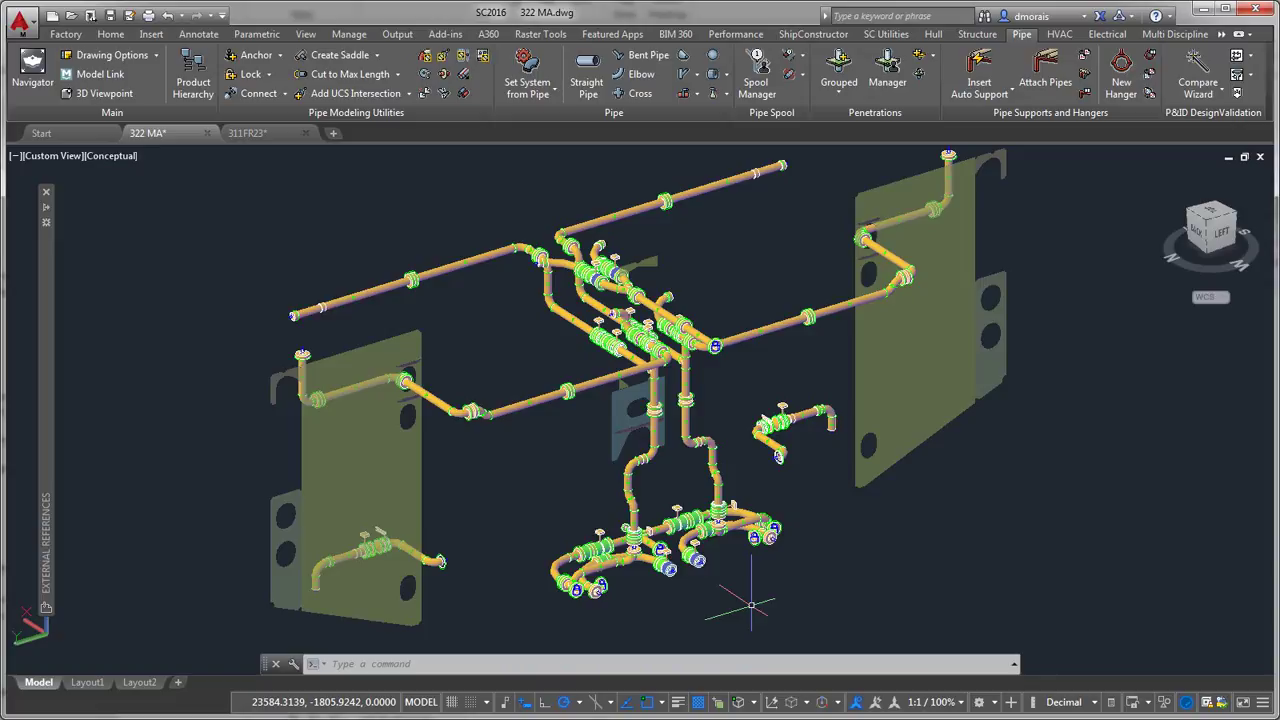
type("units")
key("Return")
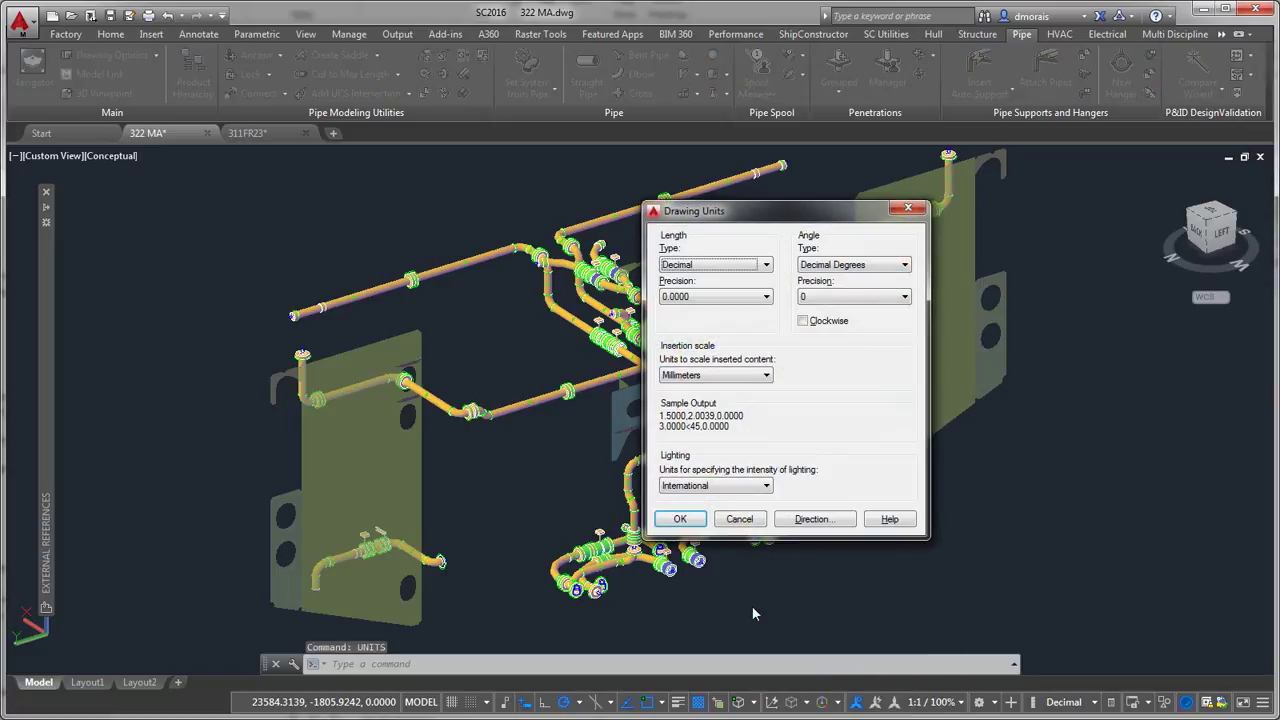
left_click(764, 375)
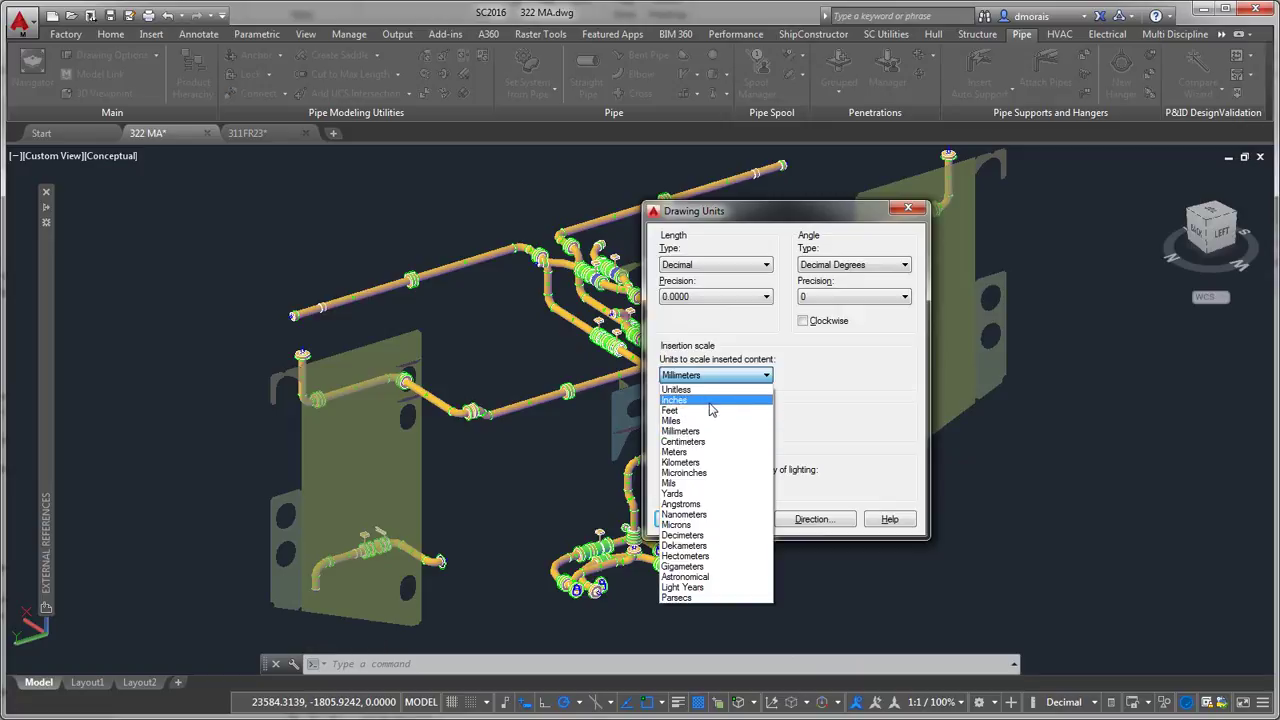
left_click(837, 404)
left_click(735, 520)
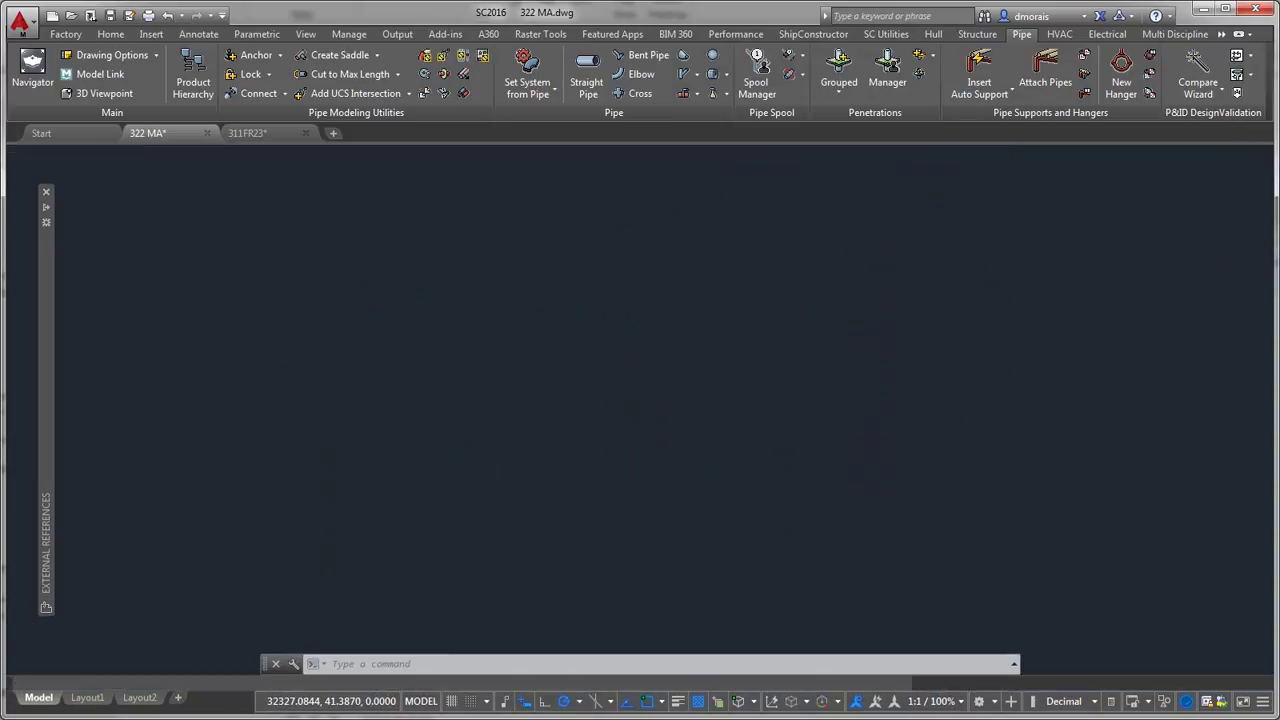
Set the 322FR36 reference model's colour fading and opacity fading to 43.
left_click(395, 473)
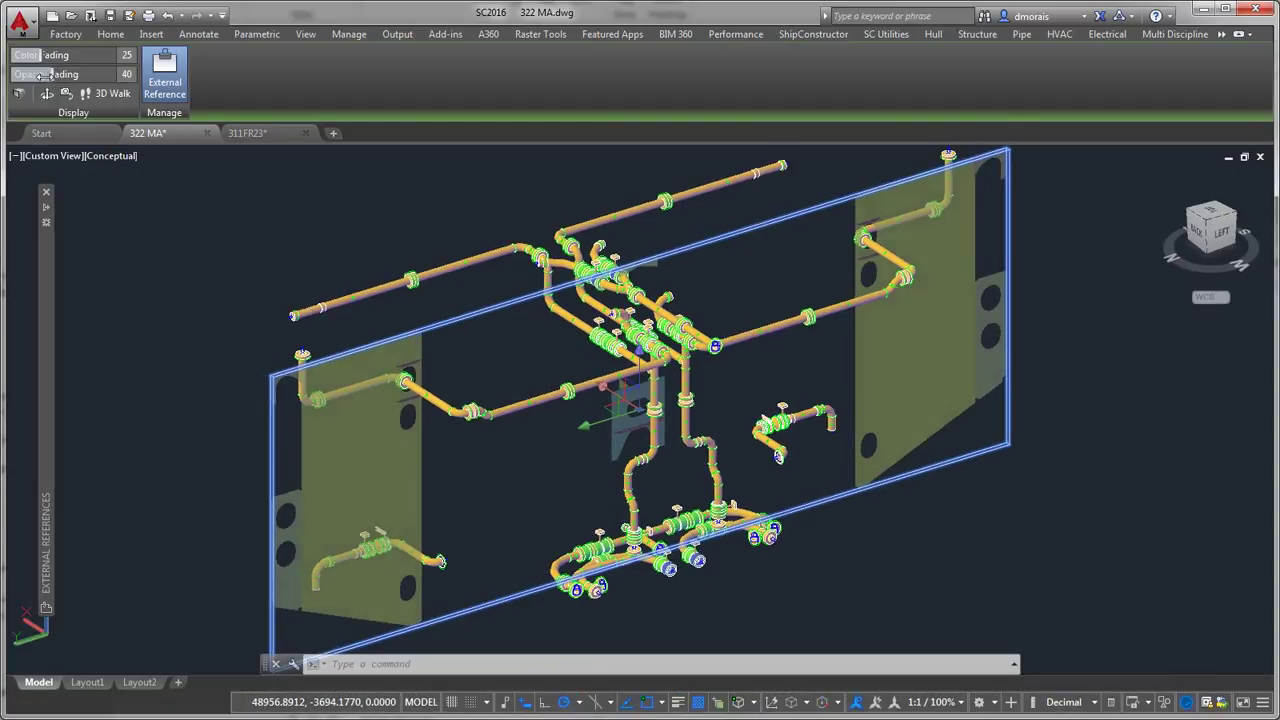
left_click_drag(38, 76, 87, 75)
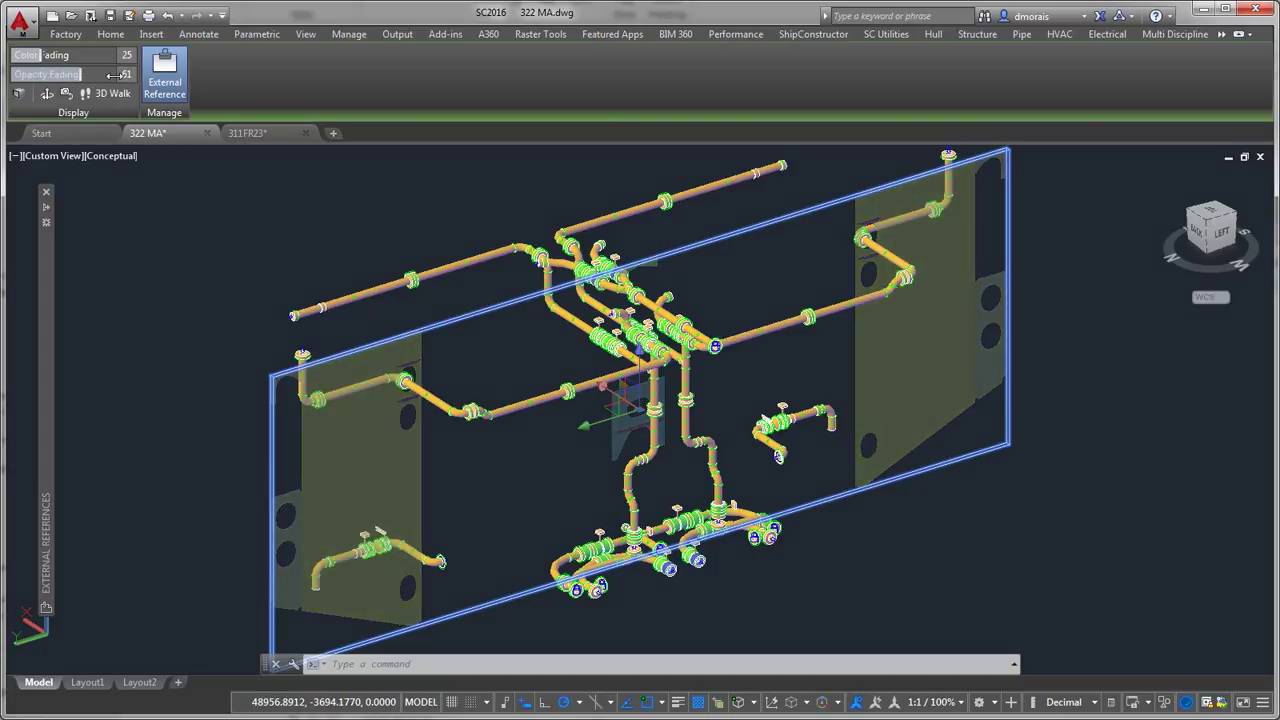
mouse_move(95, 75)
left_mouse_down()
mouse_move(68, 75)
mouse_move(97, 57)
mouse_move(22, 55)
mouse_move(106, 57)
left_mouse_up()
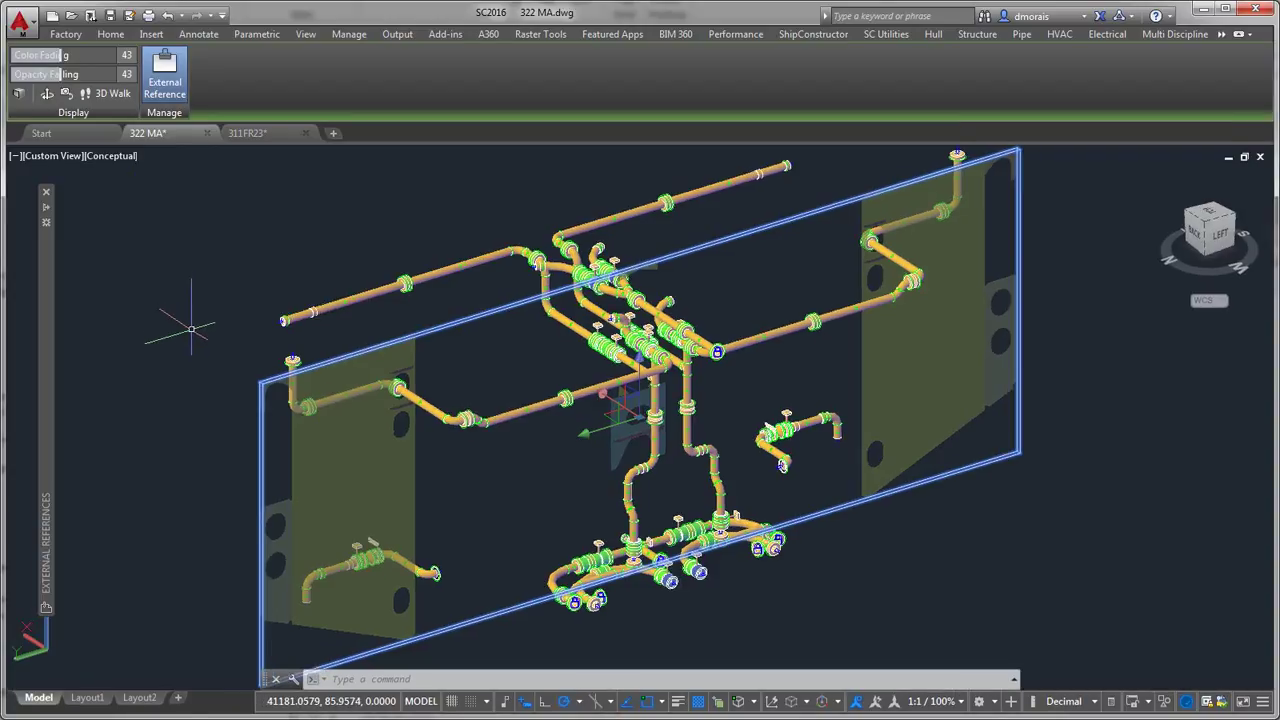
Deselect the reference model and zoom and pan toward the left plate area.
key("Escape")
scroll(289, 428, "up", 2)
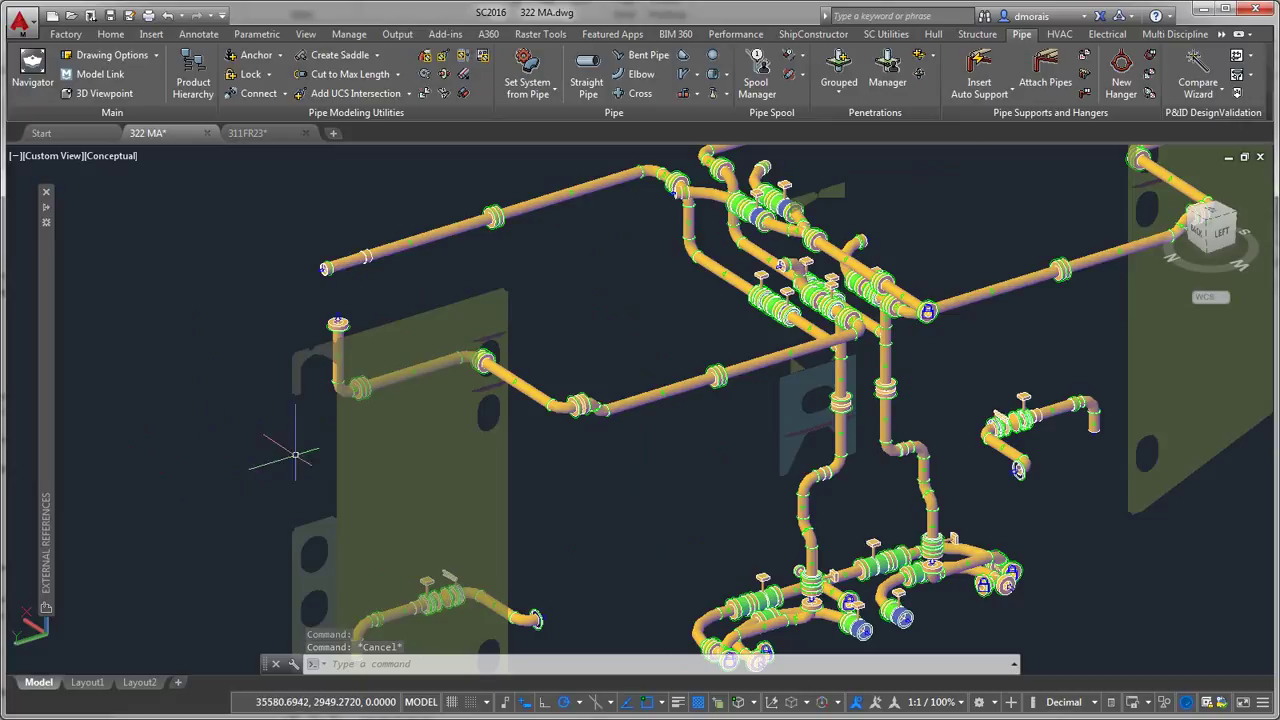
middle_click_drag(609, 509, 579, 417)
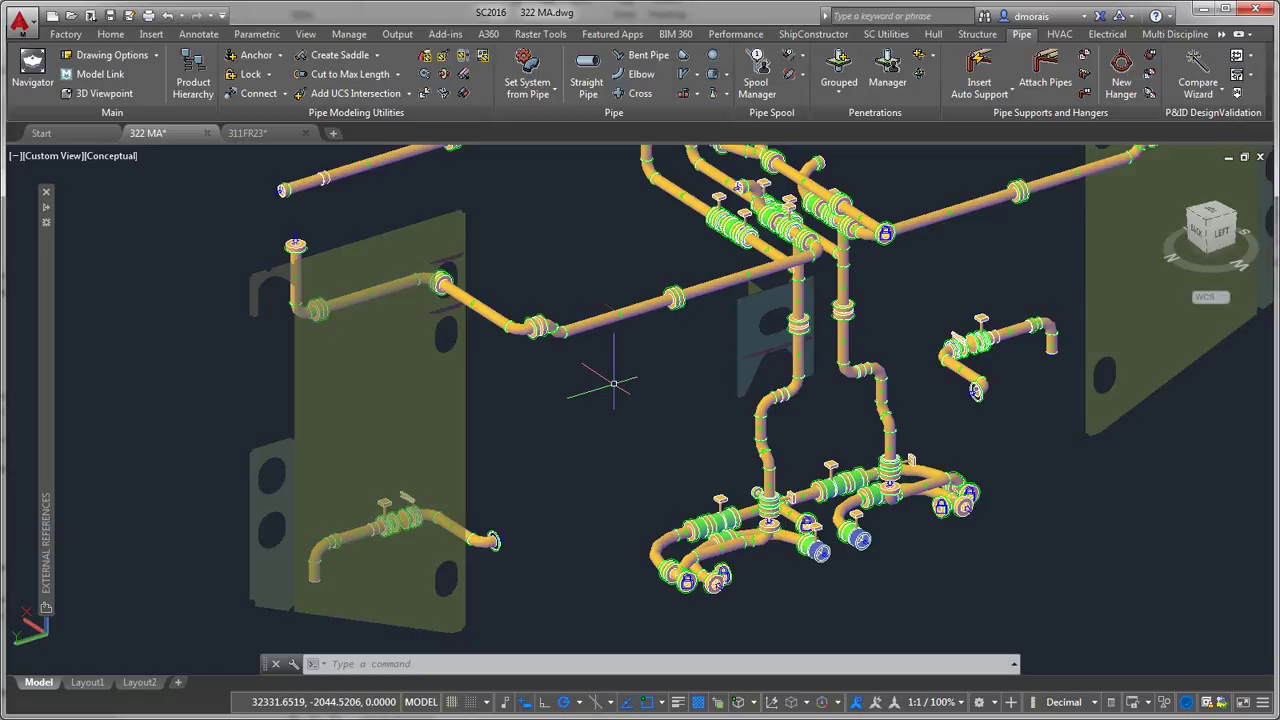
Start a bent pipe with a -300 X routing offset.
left_click(639, 57)
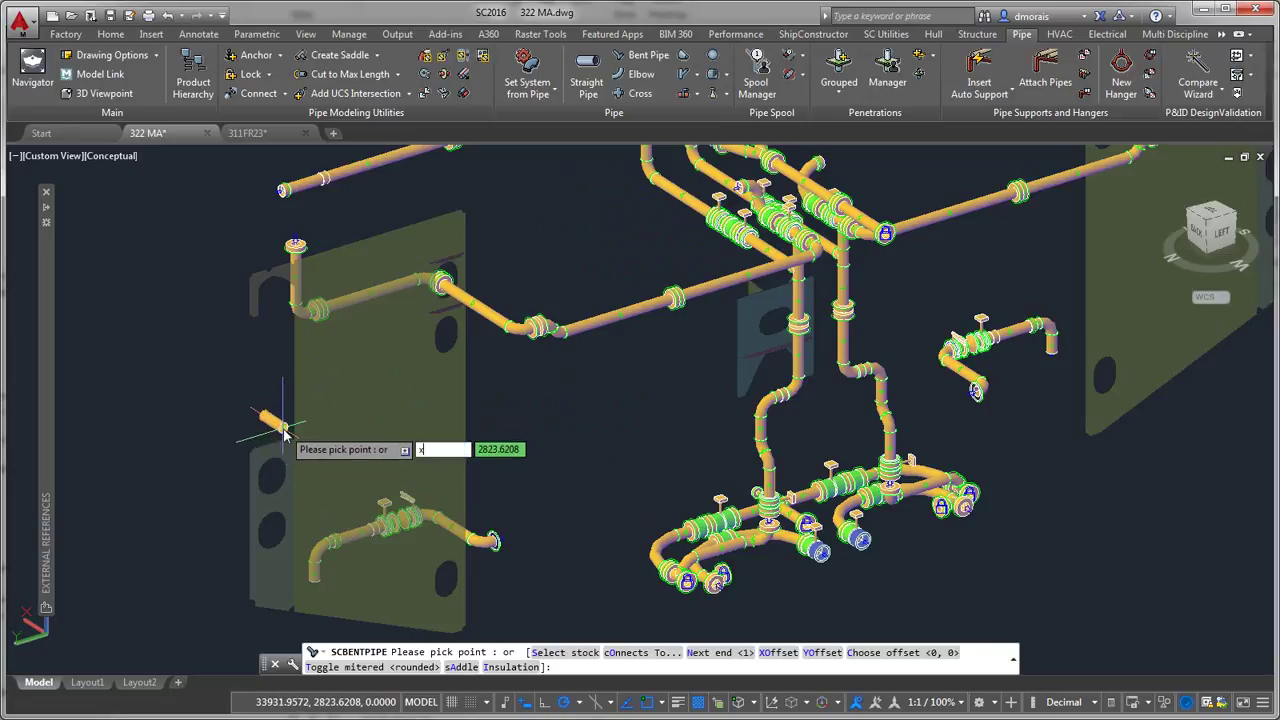
key("Return")
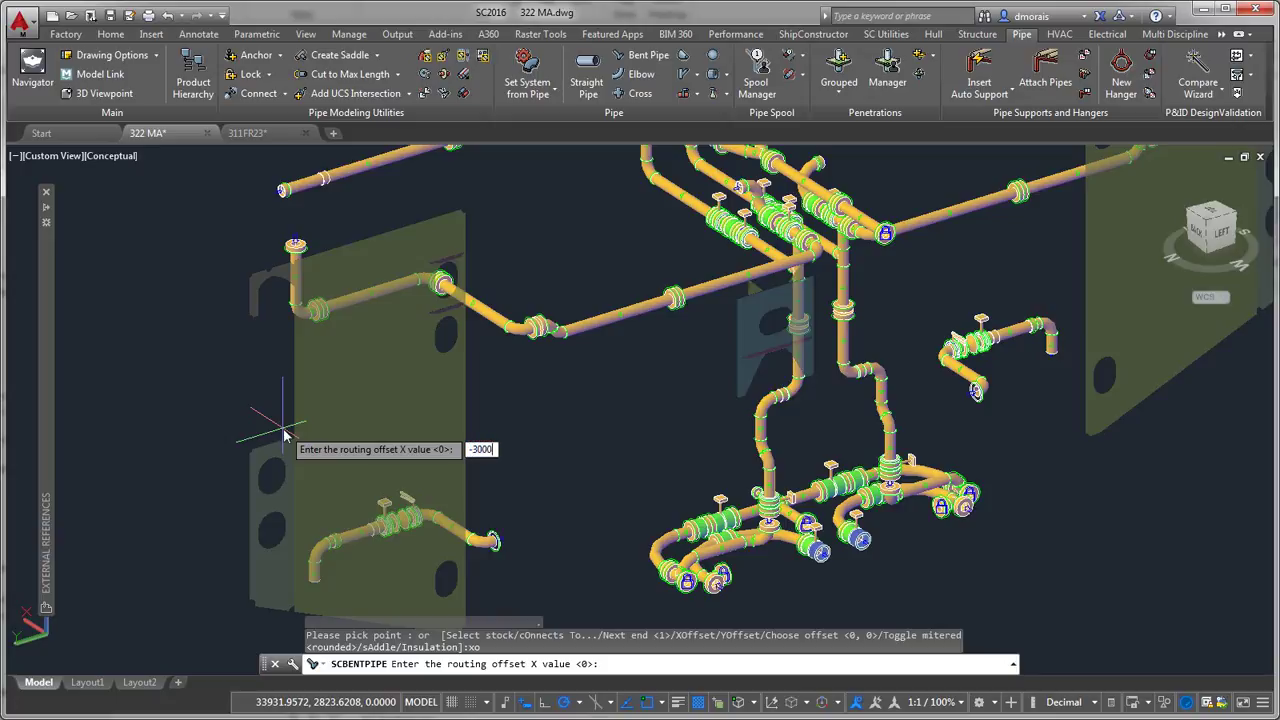
key("Return")
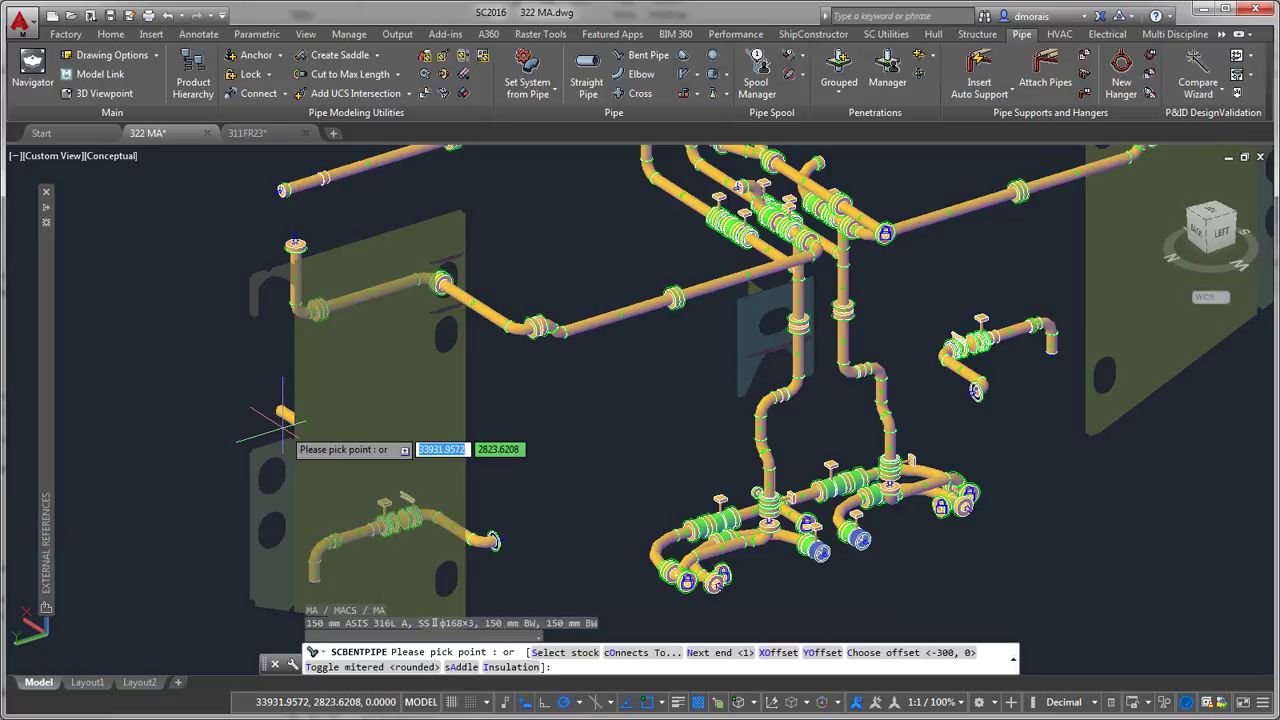
scroll(175, 397, "up", 5)
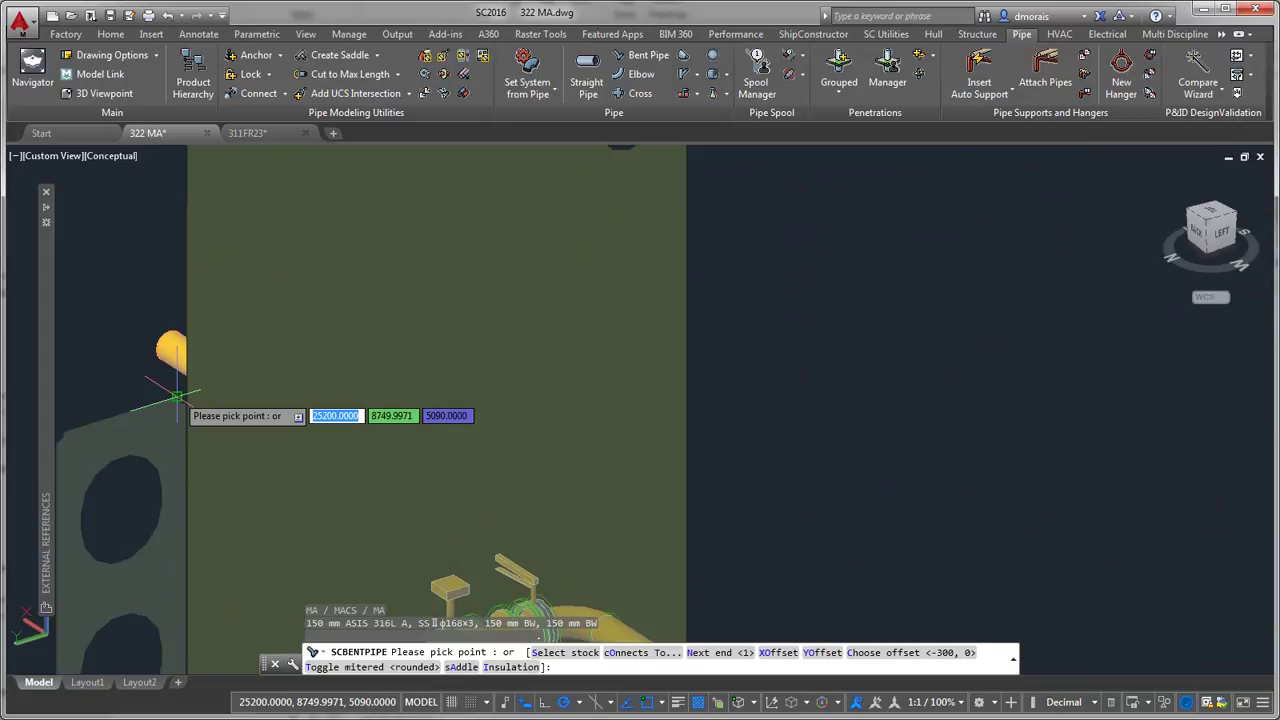
scroll(175, 397, "up", 2)
Route the bent pipe from the stub's open end through S-curve and riser bends to its end.
left_click(176, 397)
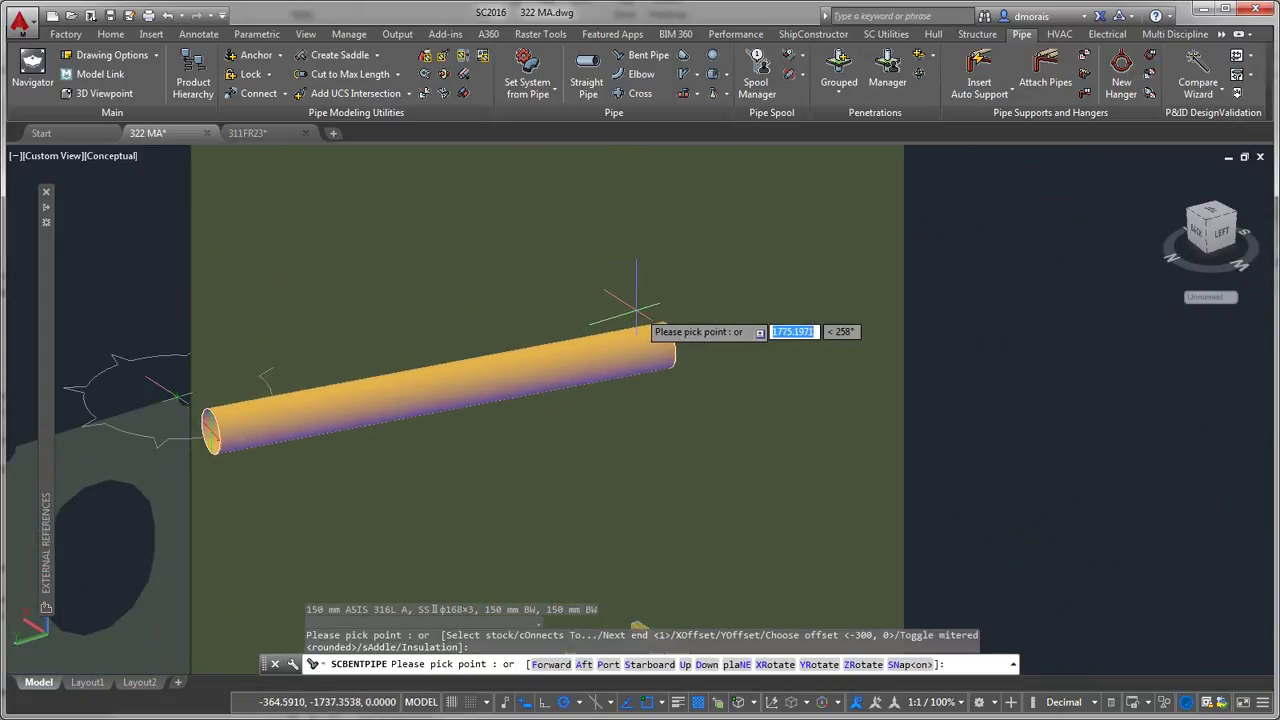
left_click(778, 304)
left_click(960, 440)
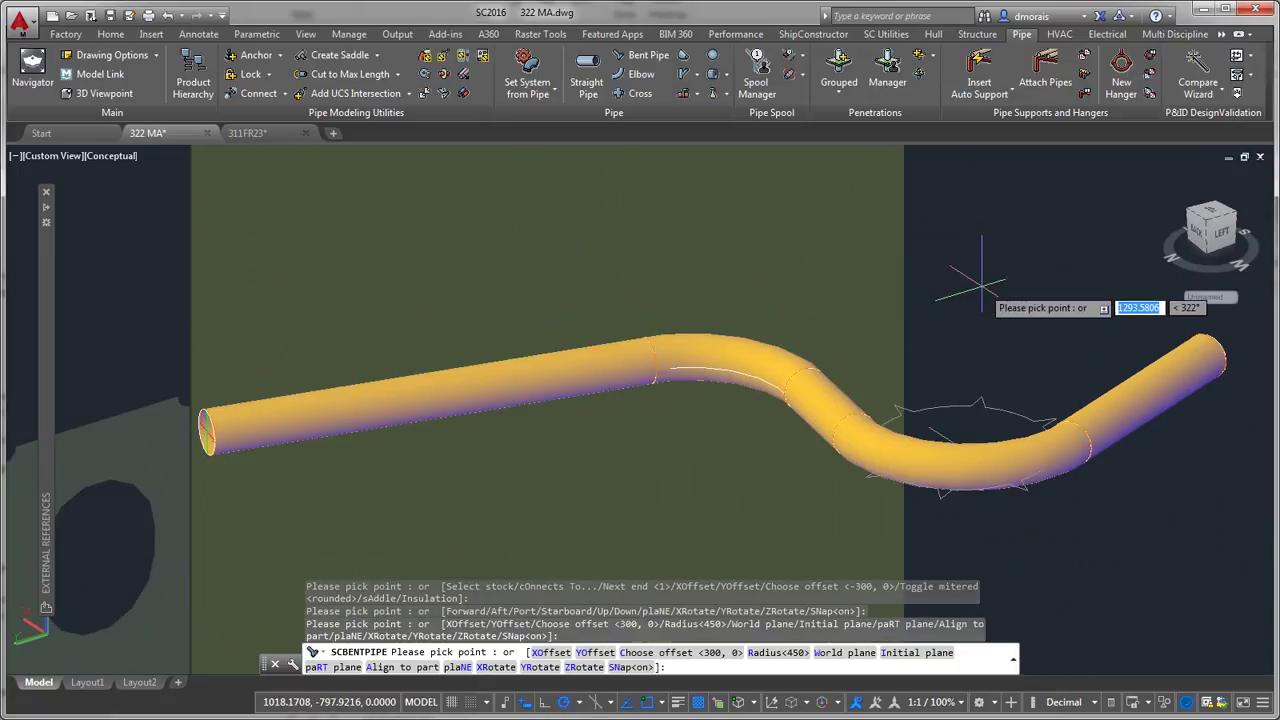
scroll(977, 250, "down", 4)
left_click(950, 245)
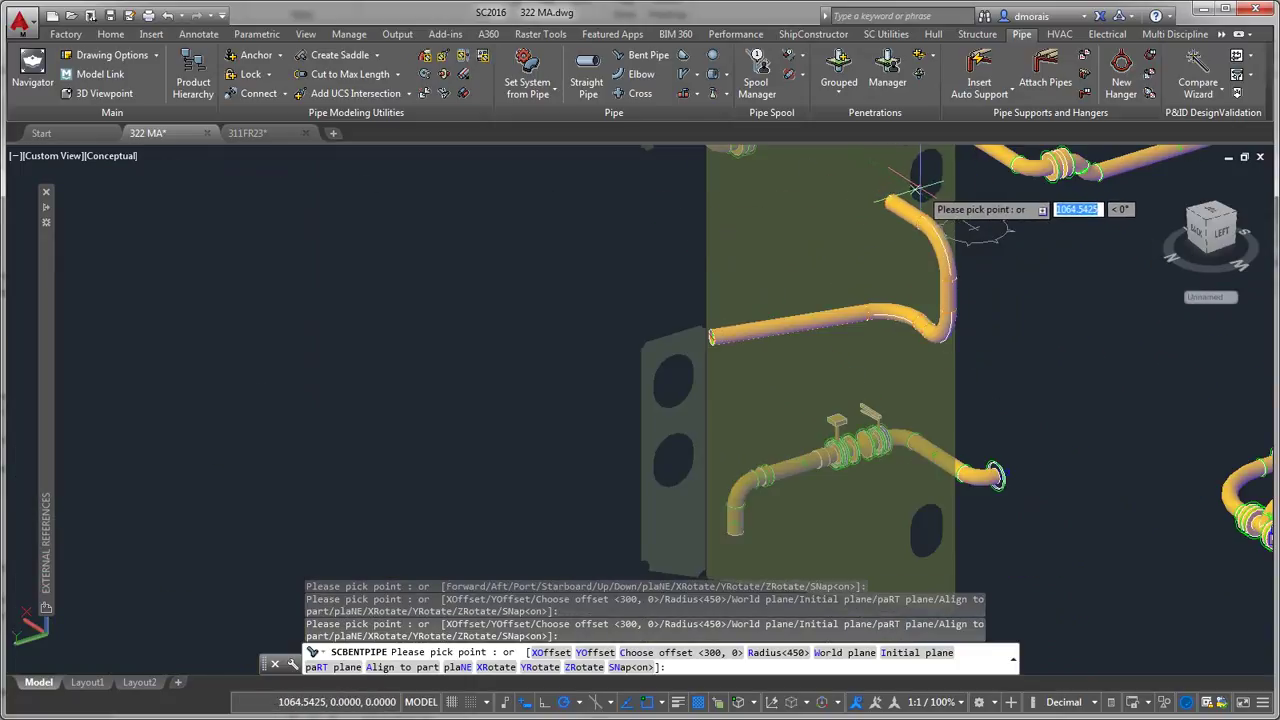
left_click(918, 186)
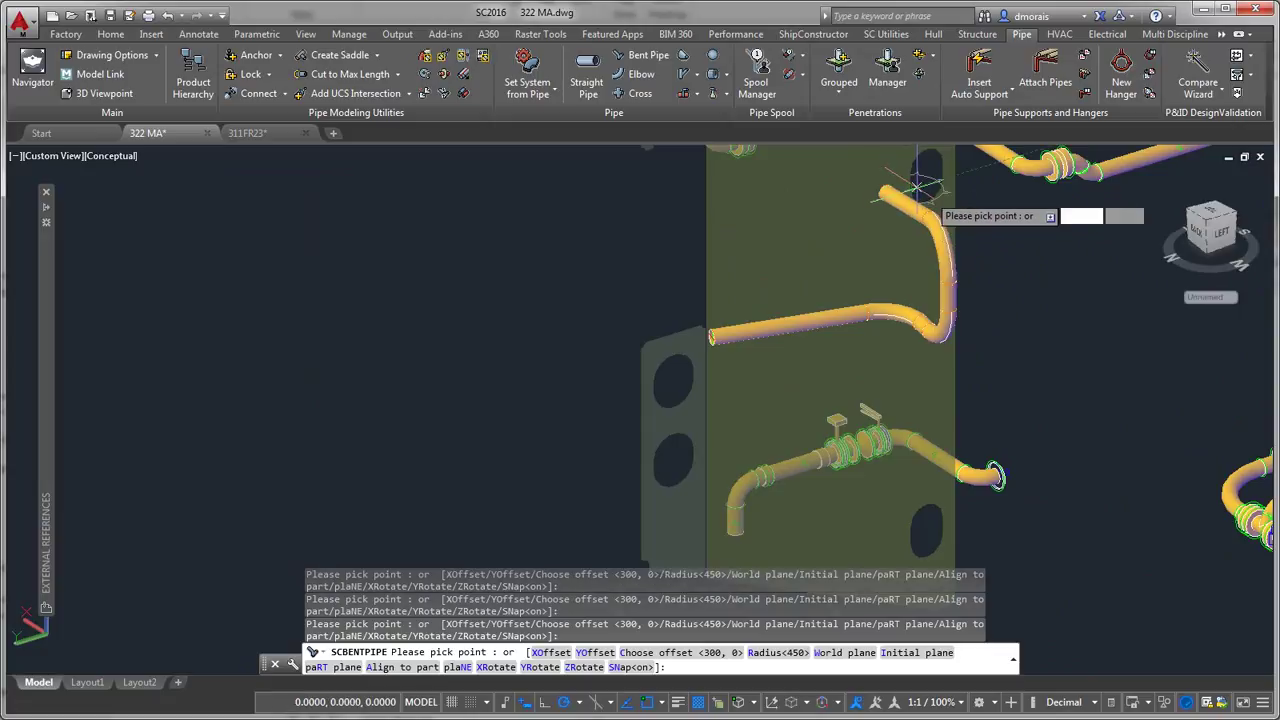
left_click(1030, 233)
key("Return")
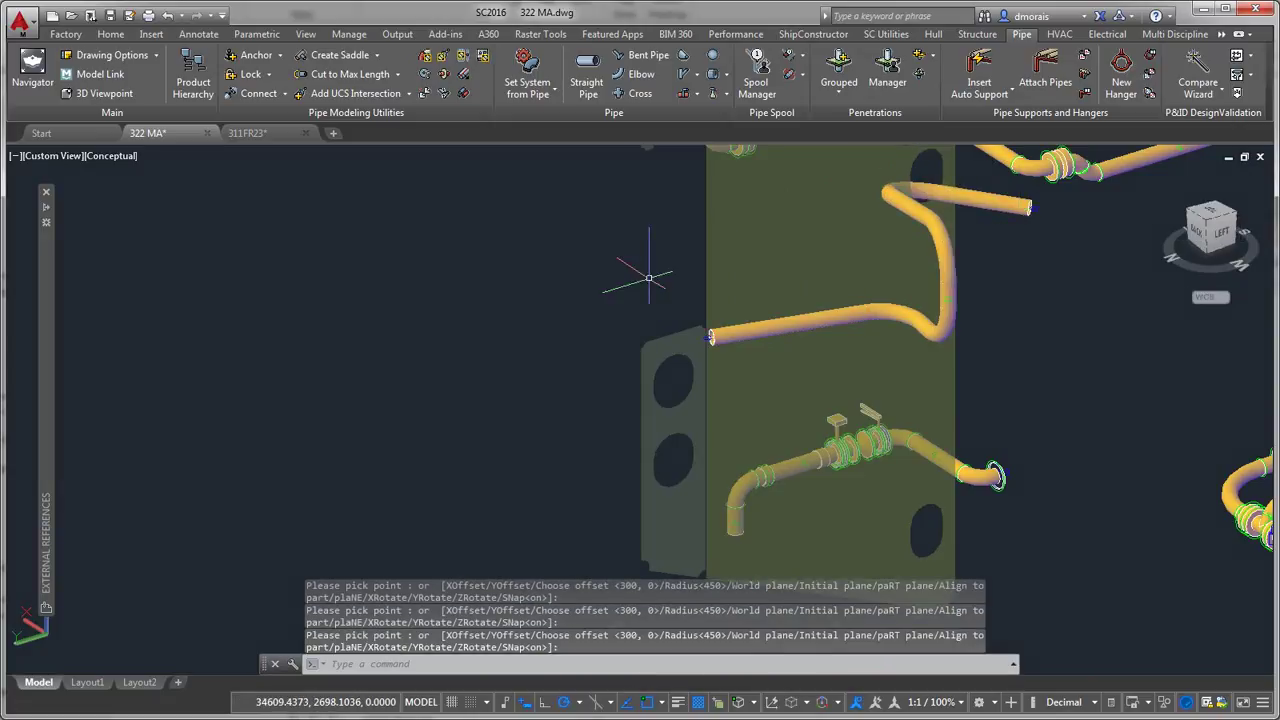
Orbit and zoom around the new bent pipe to inspect its end and valves.
middle_click_drag(716, 374, 943, 260, "shift")
scroll(1000, 285, "up", 3)
scroll(1000, 285, "up", 4)
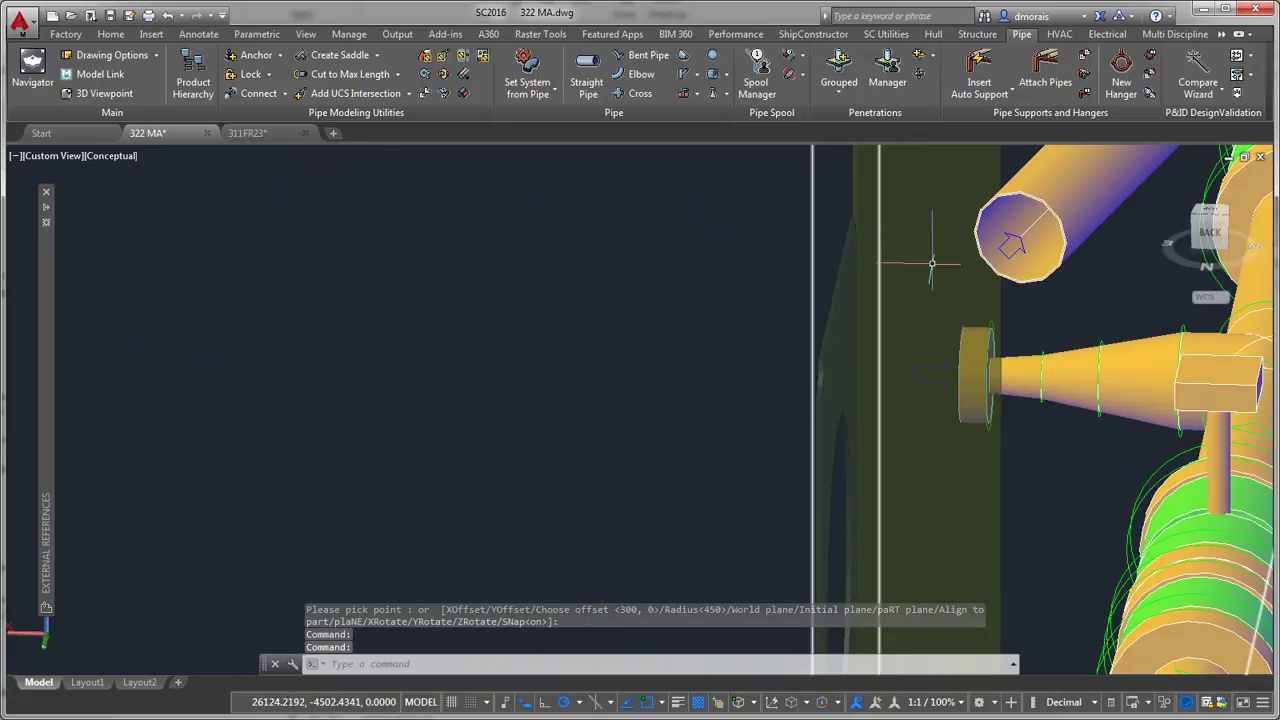
scroll(1050, 283, "down", 3)
middle_click_drag(1117, 277, 755, 337)
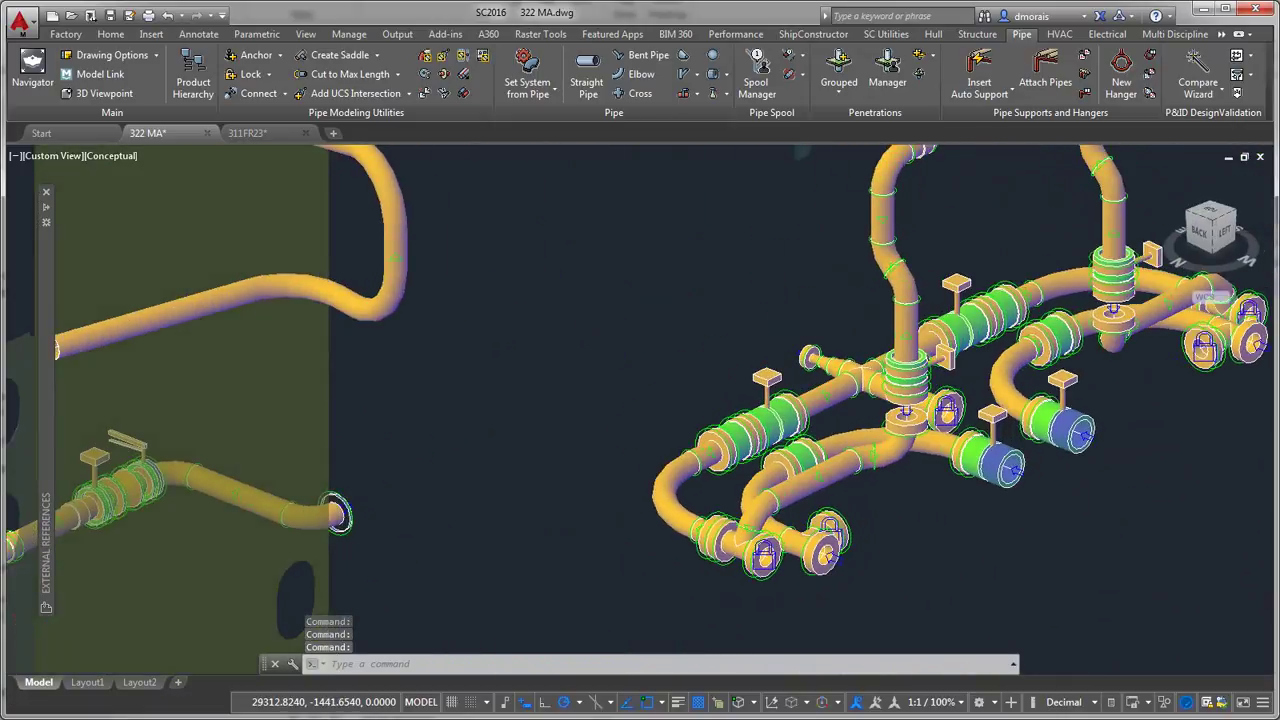
scroll(500, 309, "down", 3)
scroll(577, 320, "down", 1)
Frame the whole pipe cluster, then switch to the 311FR23 drawing.
middle_click_drag(577, 320, 553, 340)
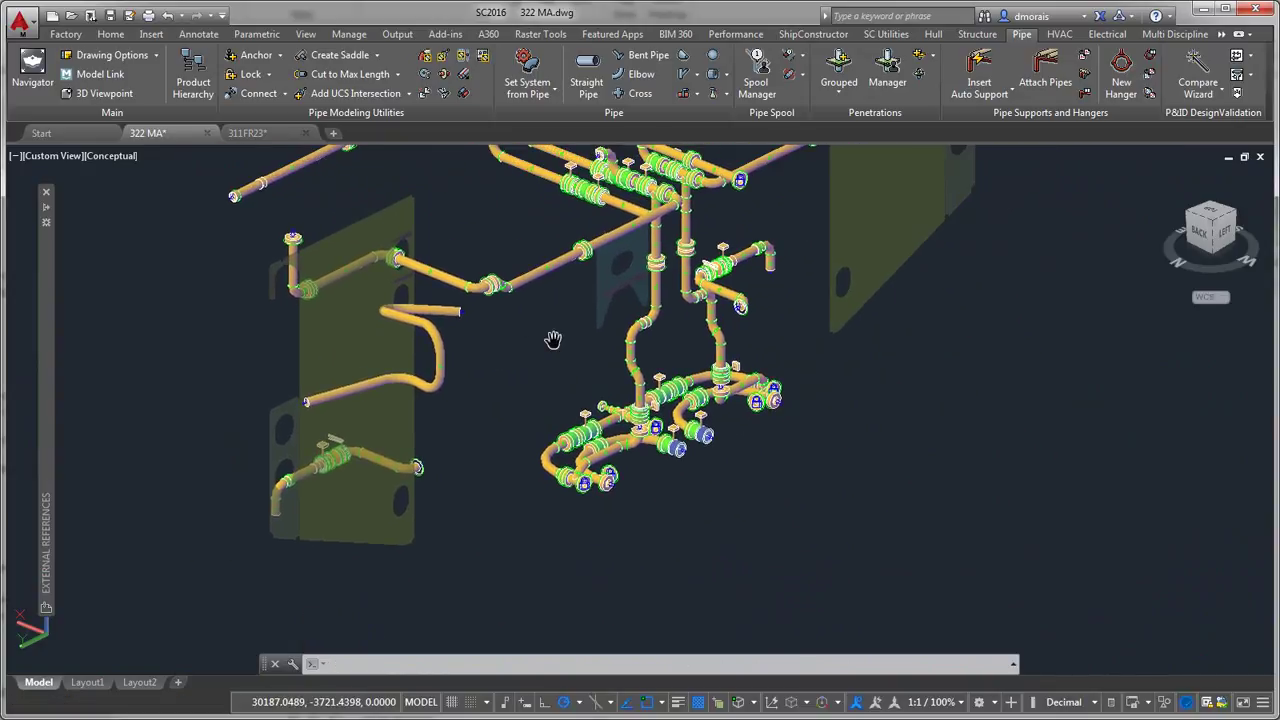
left_click(247, 133)
scroll(527, 369, "down", 3)
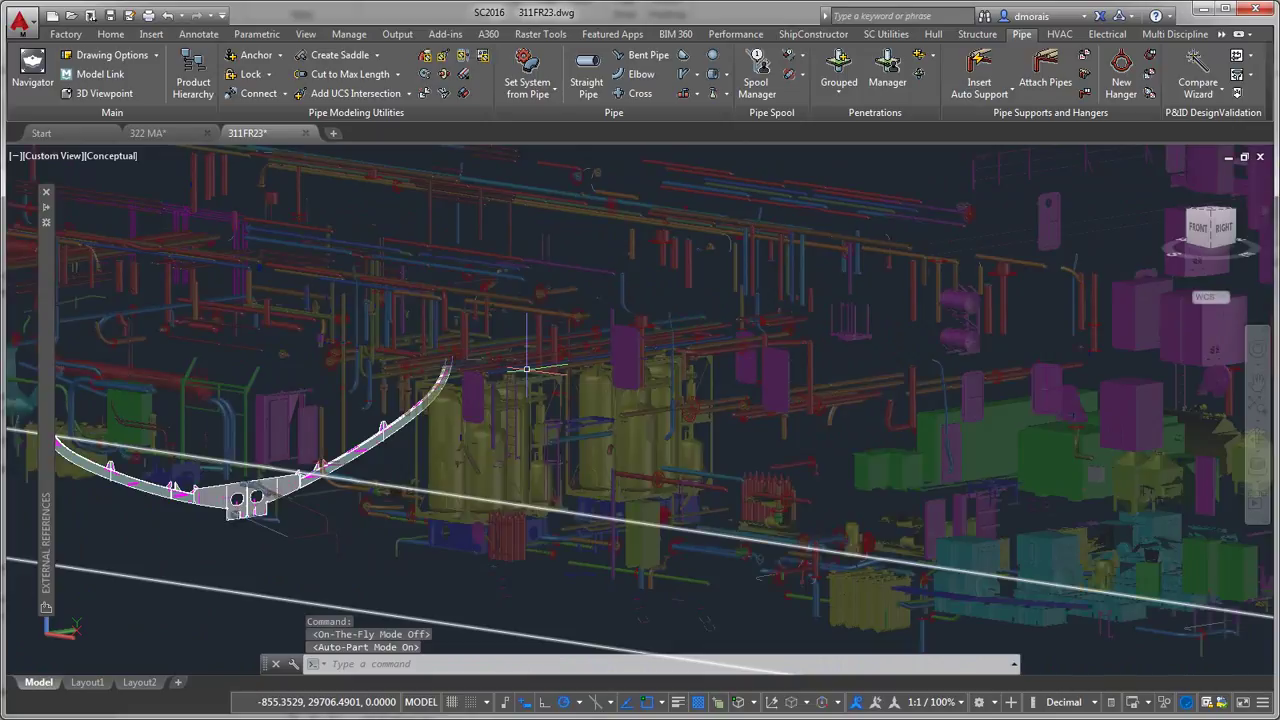